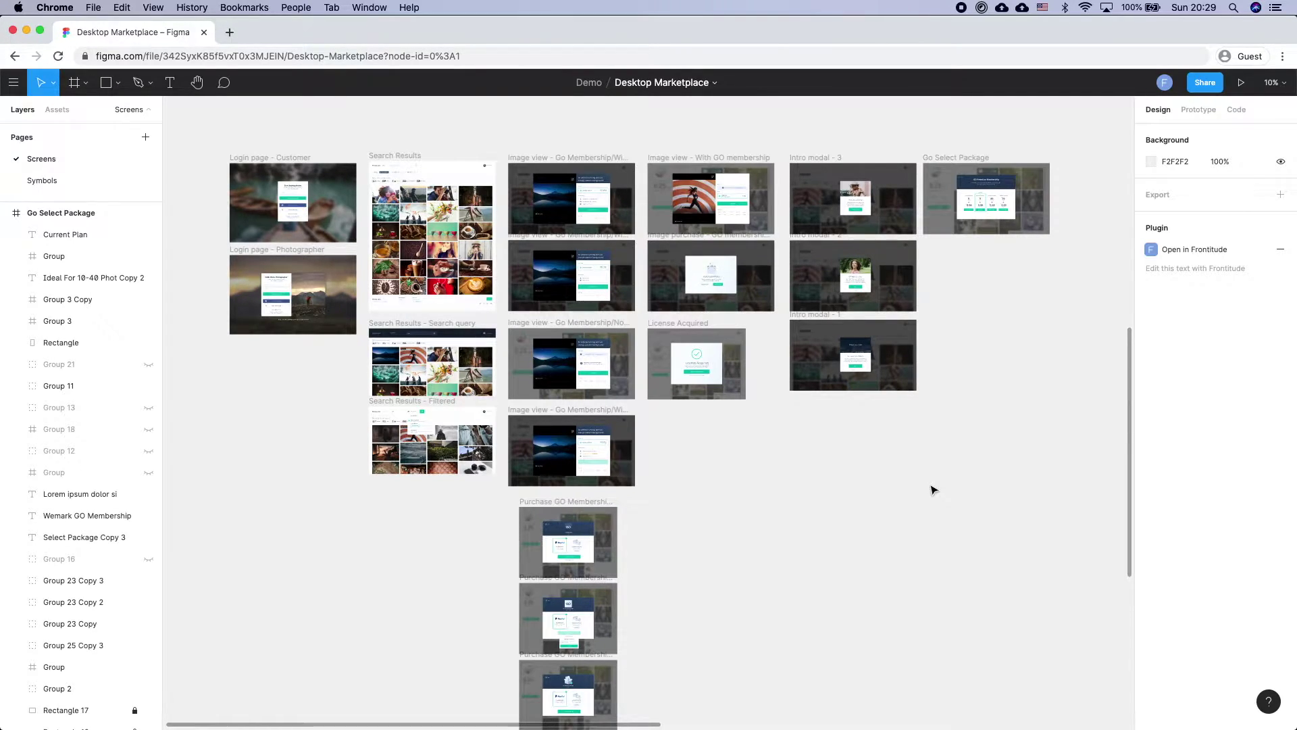
Open Figma's main menu to reach the Plugins list with Frontitude
left_click(13, 83)
Launch the Frontitude plugin and reposition its panel over the Screens page
mouse_move(90, 305)
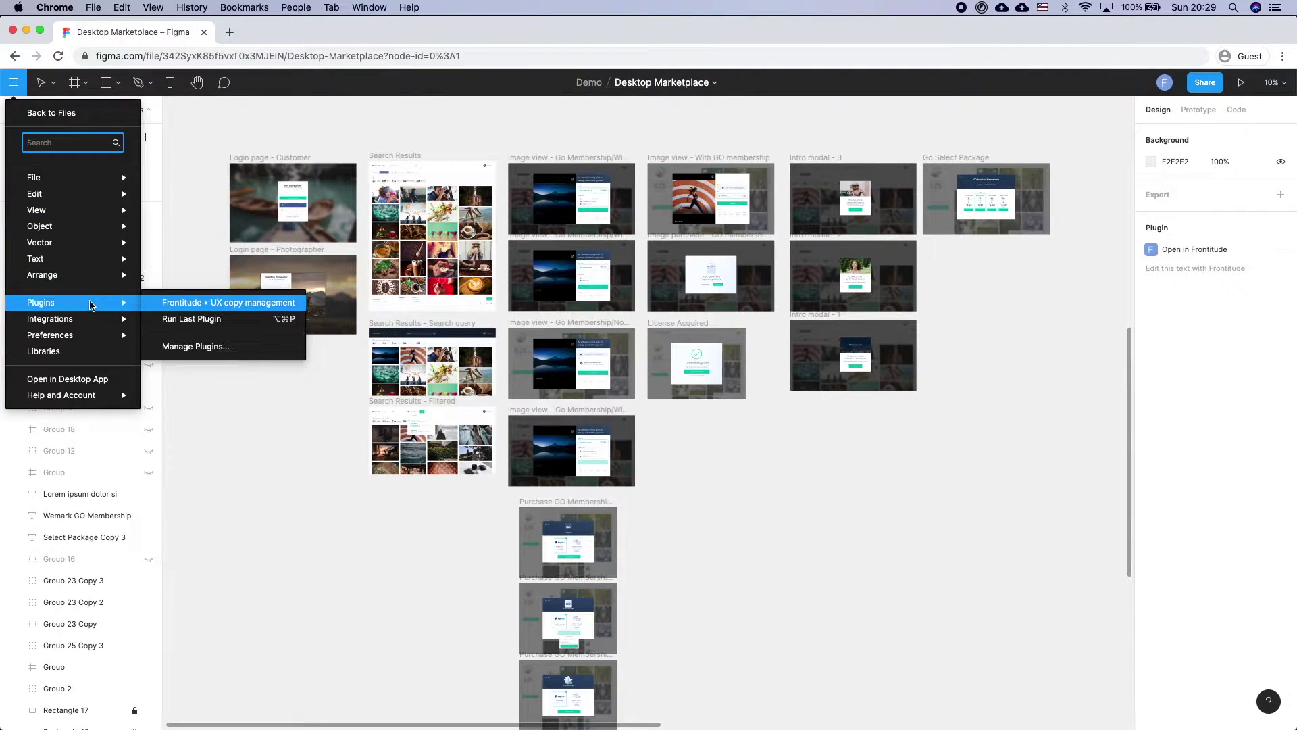
left_click(188, 307)
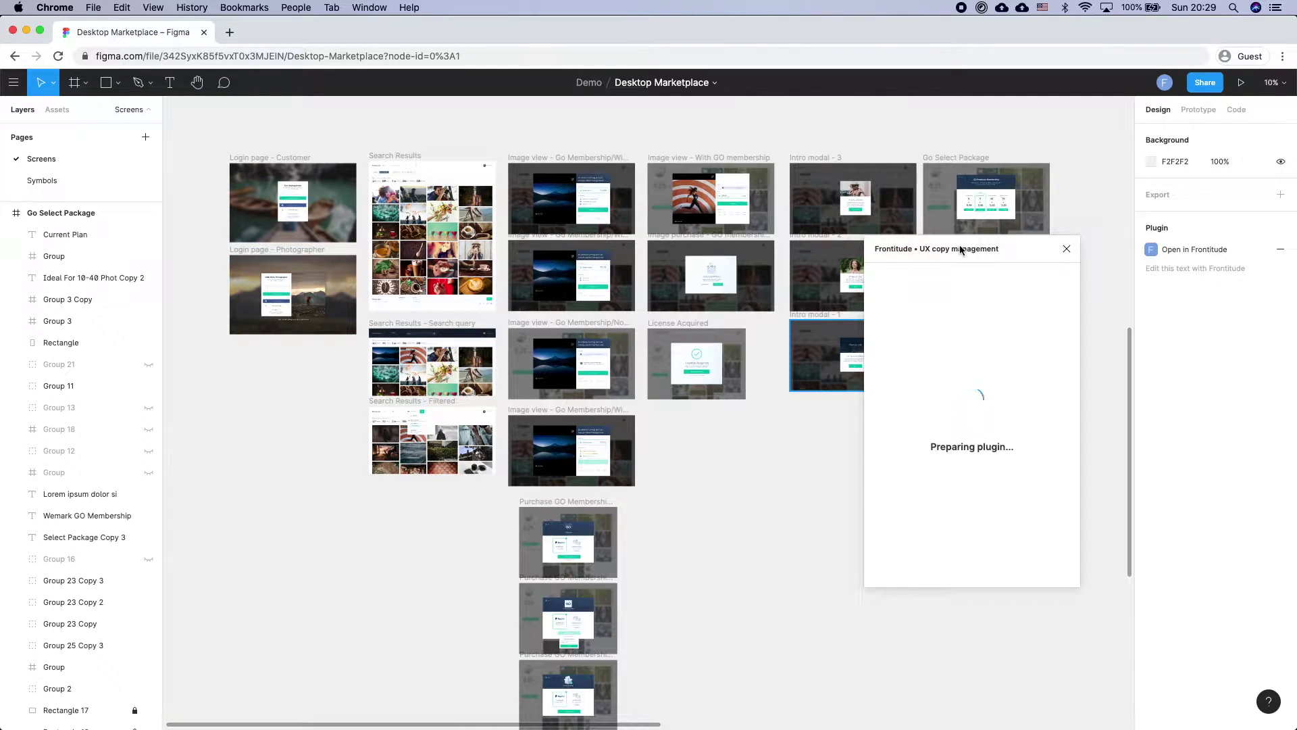
left_click_drag(962, 250, 957, 261)
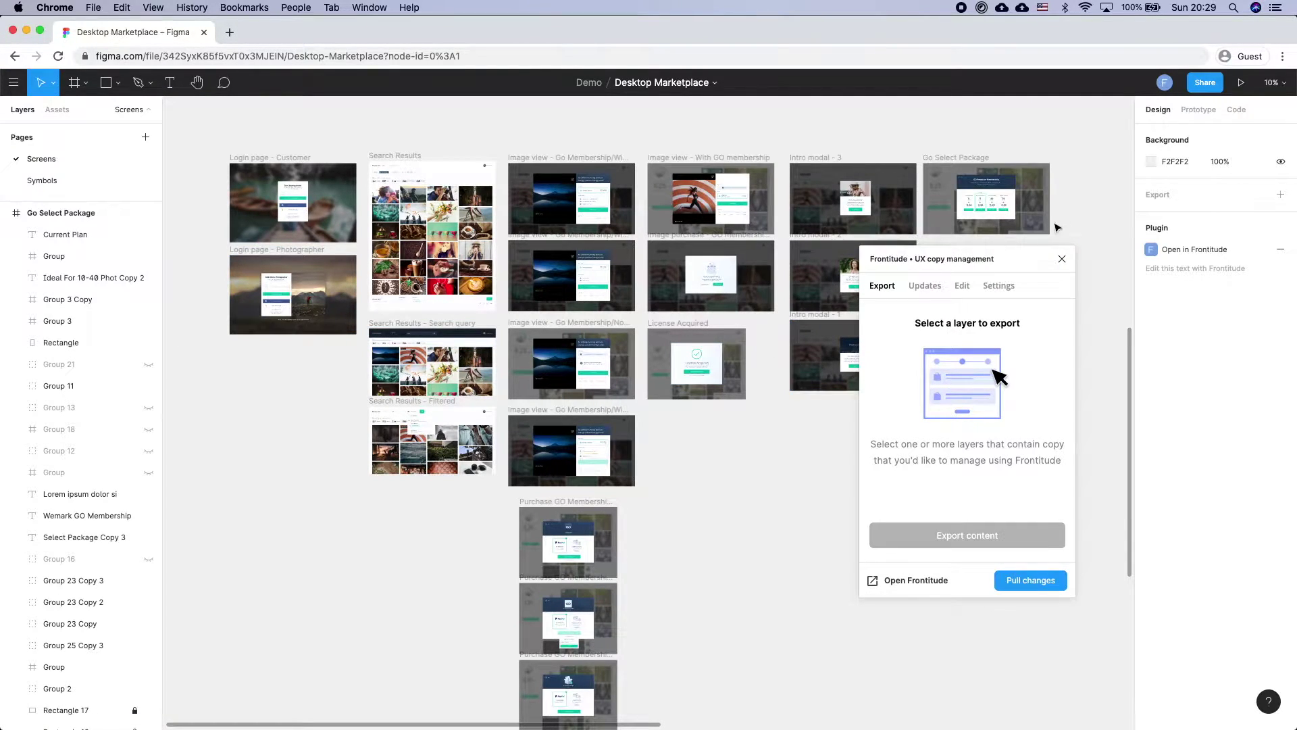
scroll(1086, 196, "up", 5)
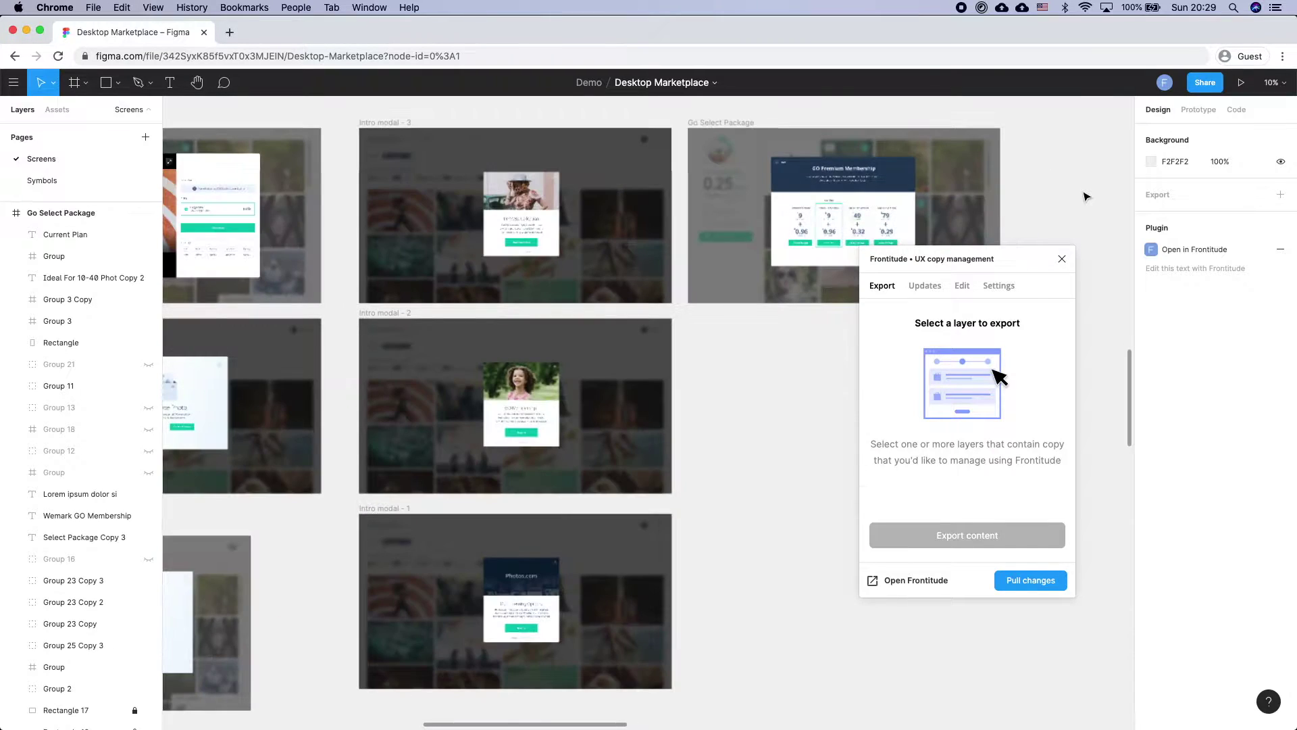
Select the whole Go Select Package frame and export its copy to Frontitude
left_click(738, 142)
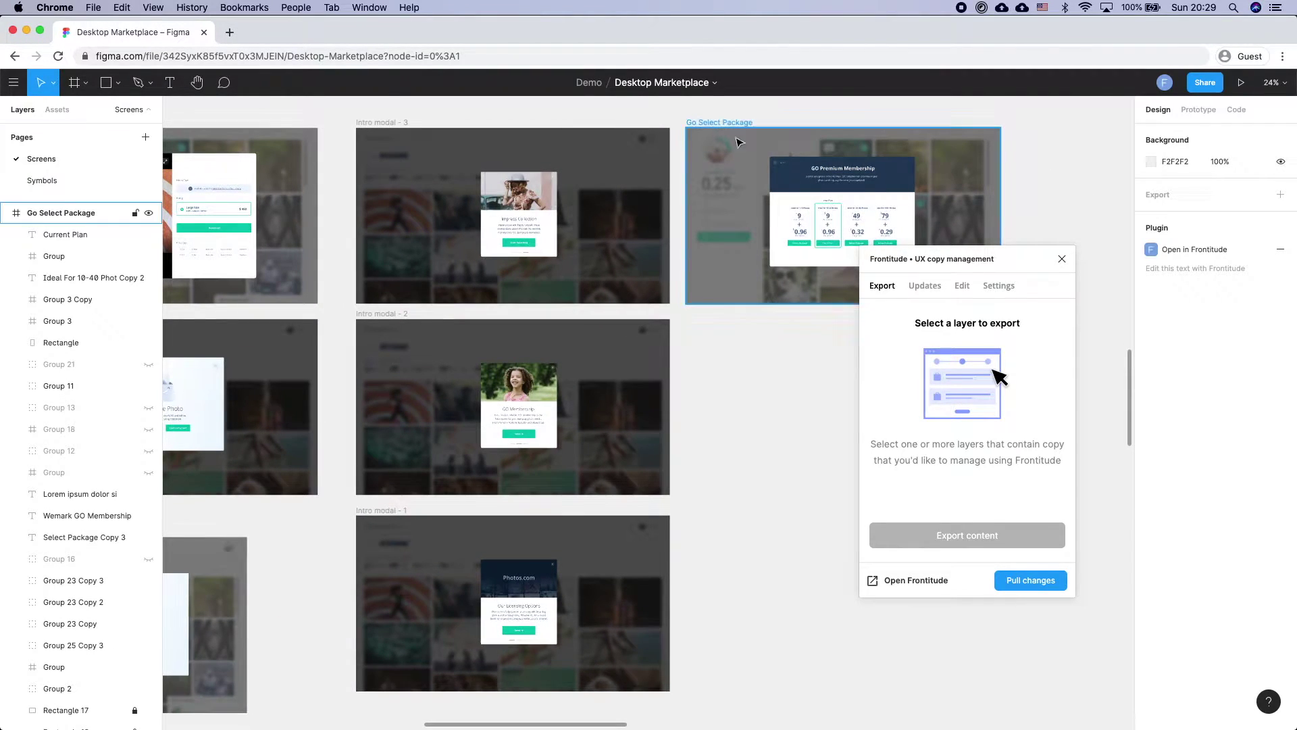
left_click(132, 515)
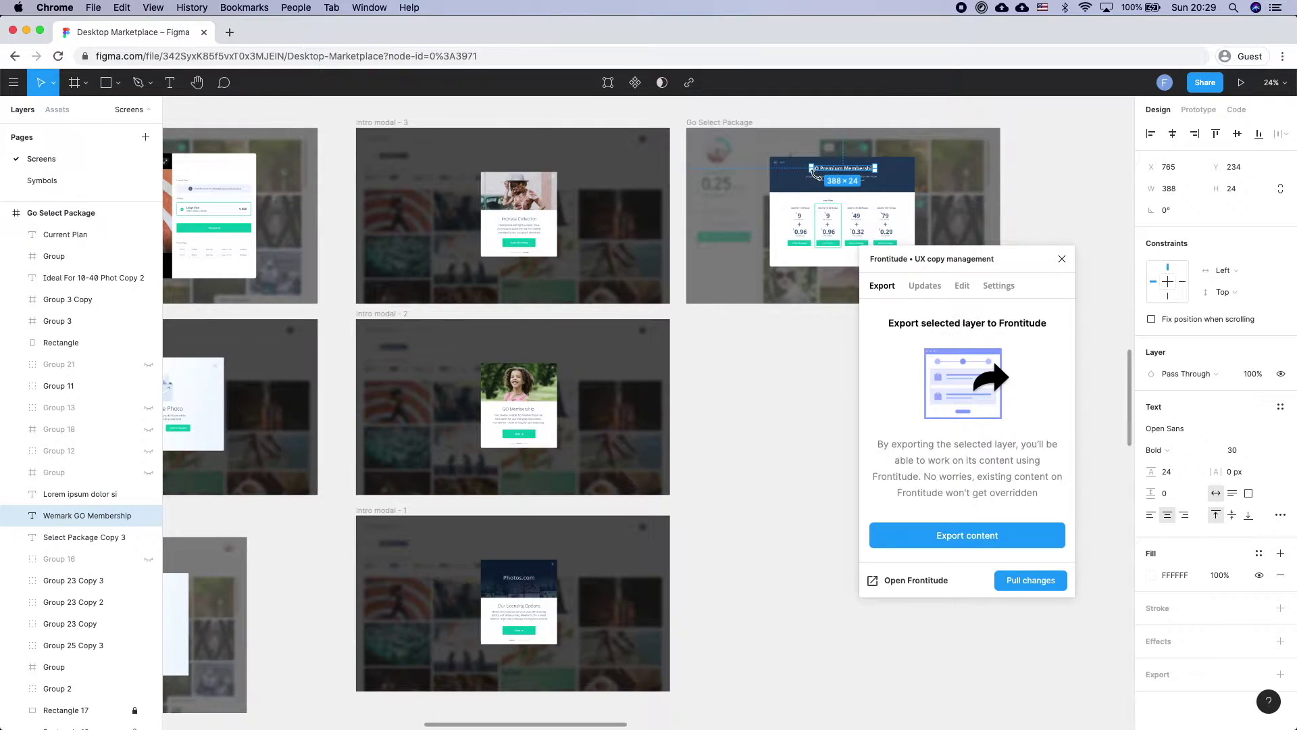
left_click(821, 179, "shift")
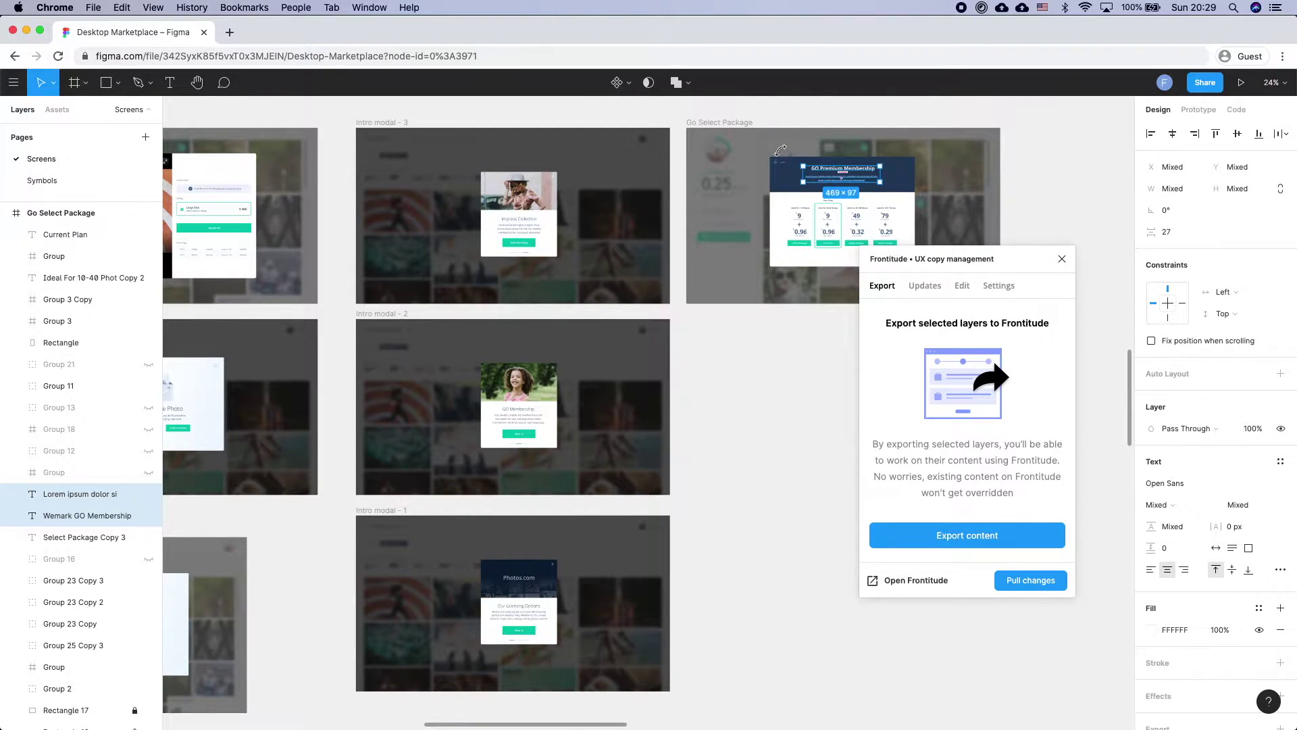
left_click(732, 124)
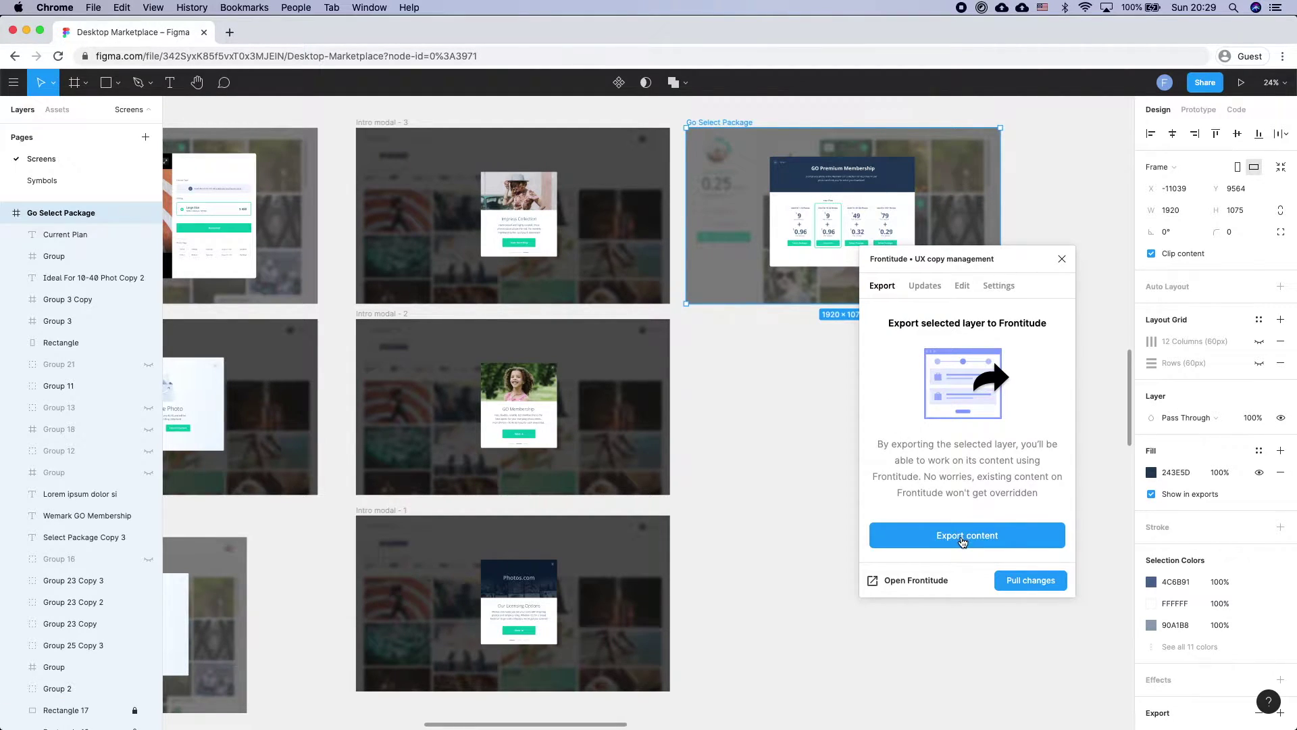
left_click(963, 541)
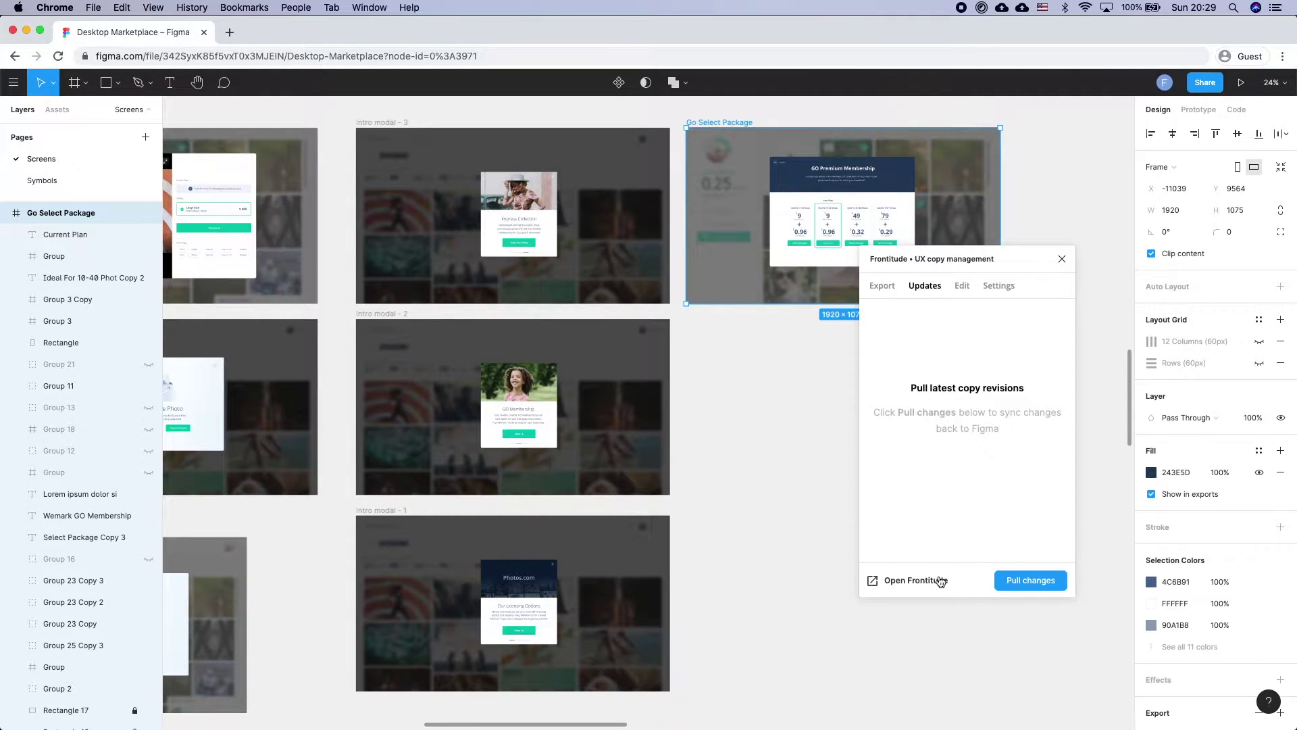
Open the Frontitude web app at app.frontitude.com in a new tab
left_click(936, 587)
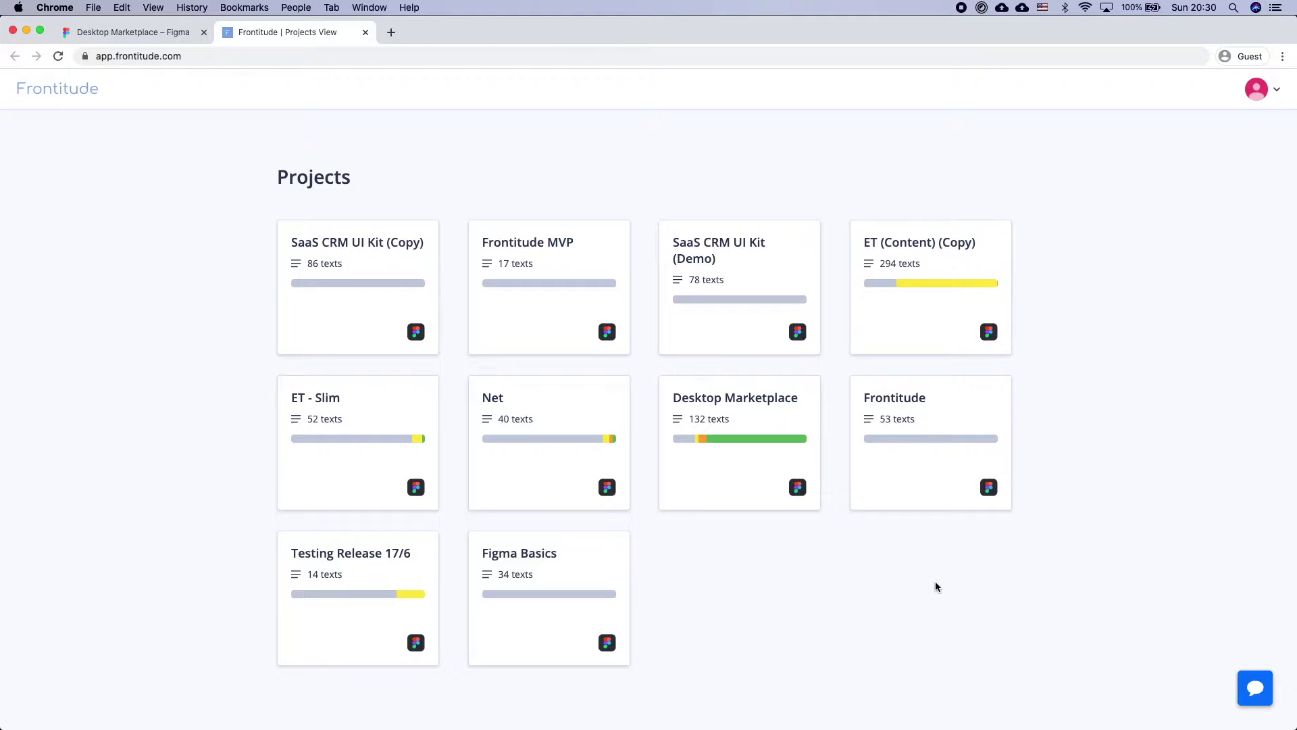
Open the Desktop Marketplace project, filter to New copy, and show all Marketplace Pages texts
left_click(759, 480)
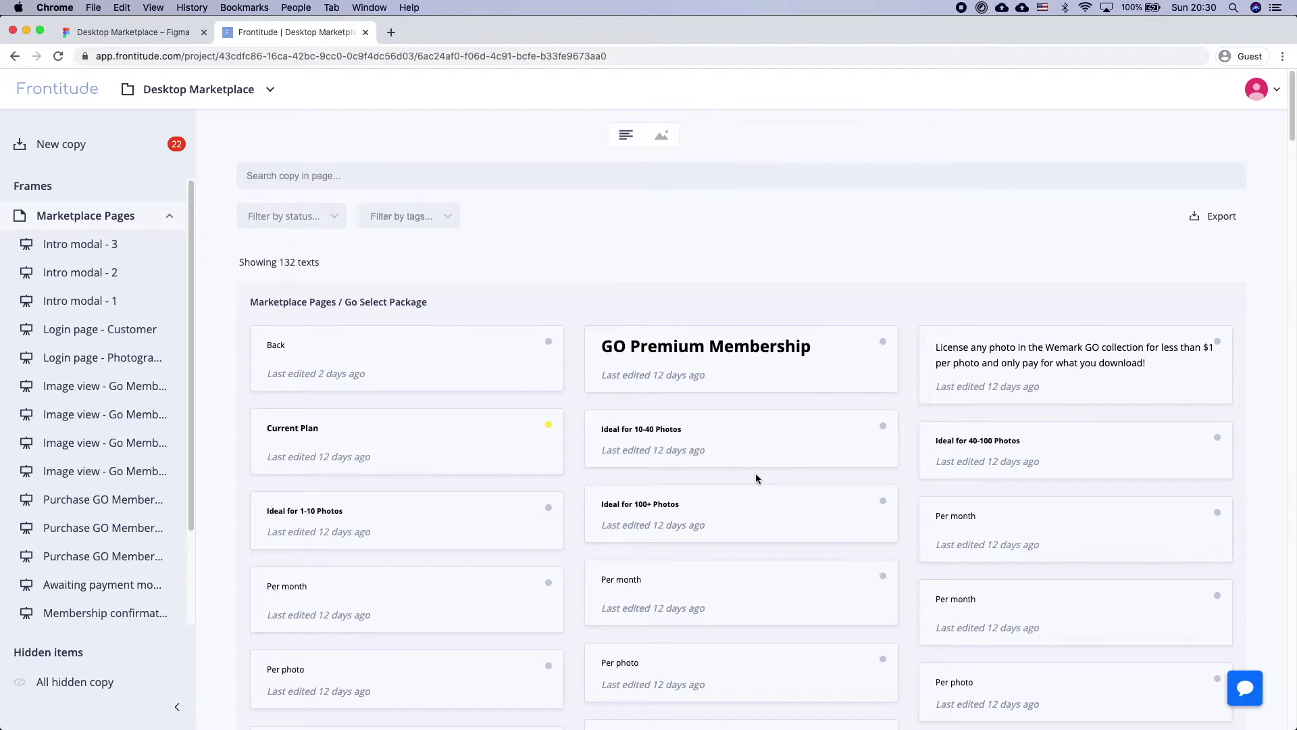
left_click(124, 149)
scroll(524, 268, "down", 10)
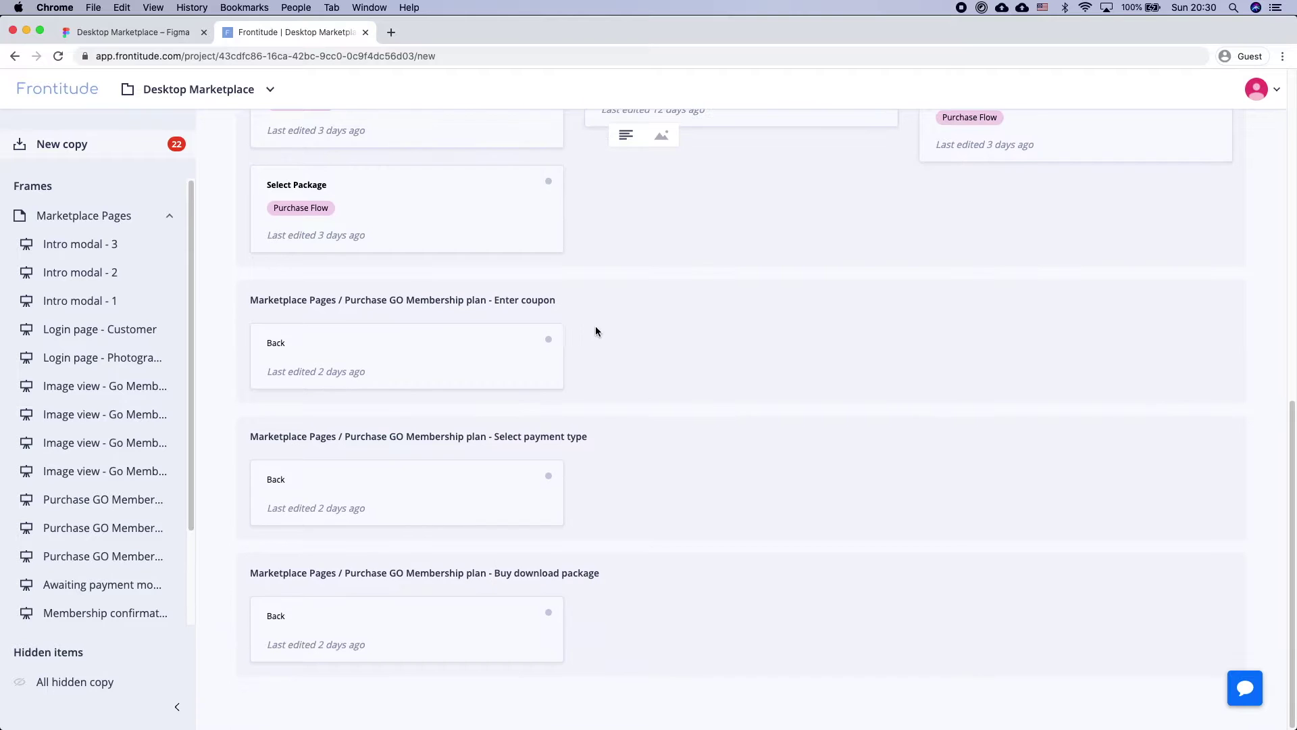
scroll(594, 327, "up", 4)
scroll(591, 336, "up", 8)
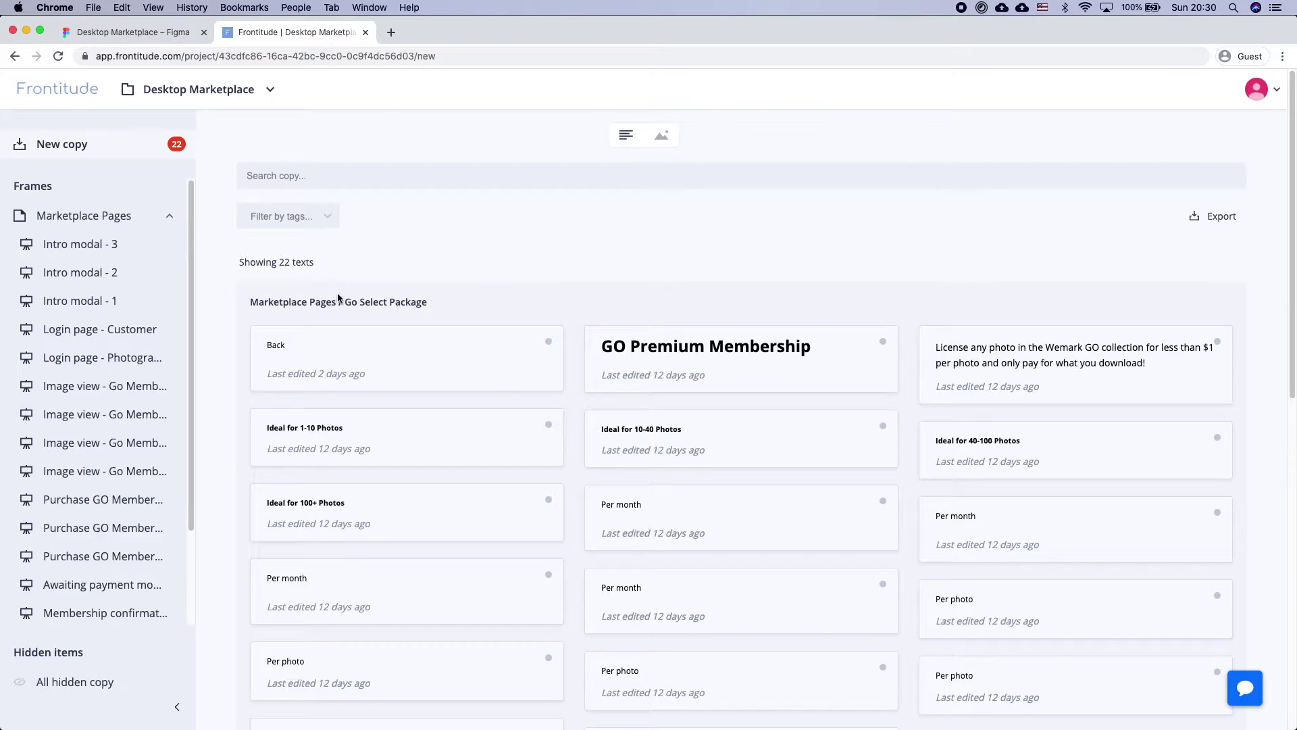
left_click(129, 221)
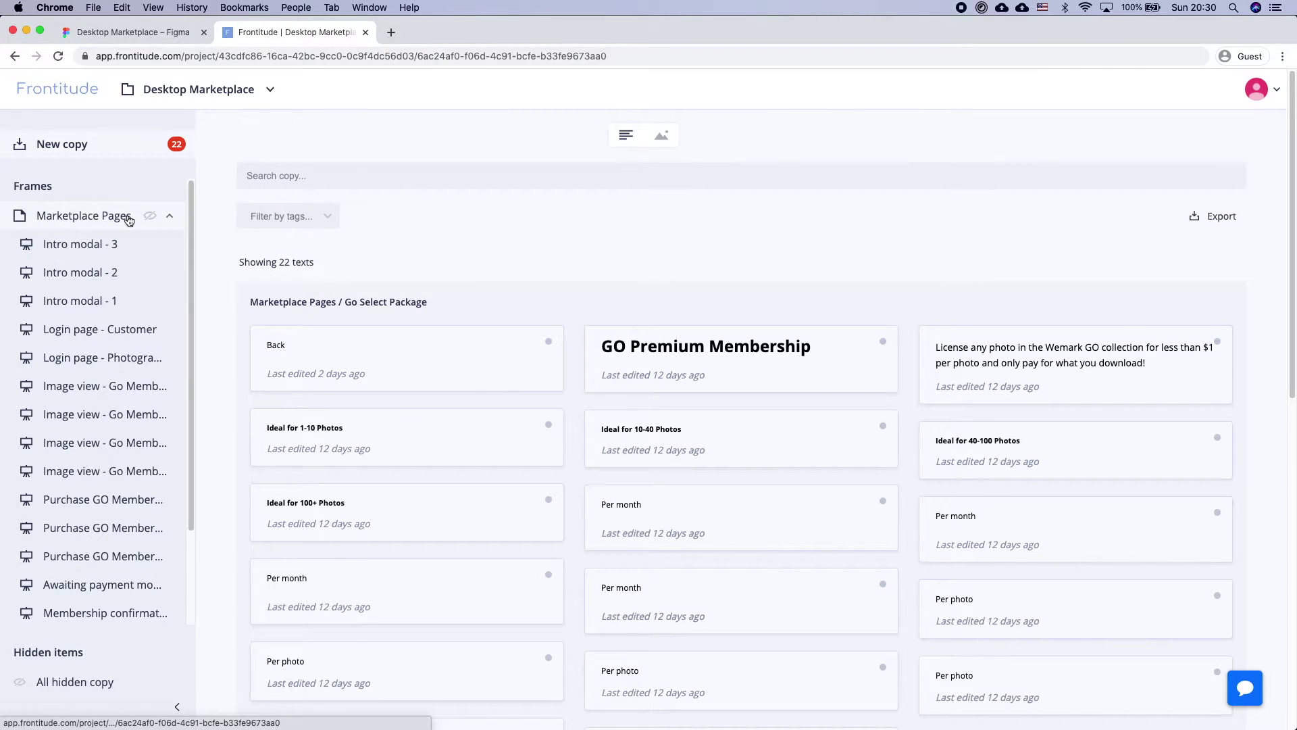
Open the Current Plan text and view it within its GO Premium Membership design
left_click(485, 435)
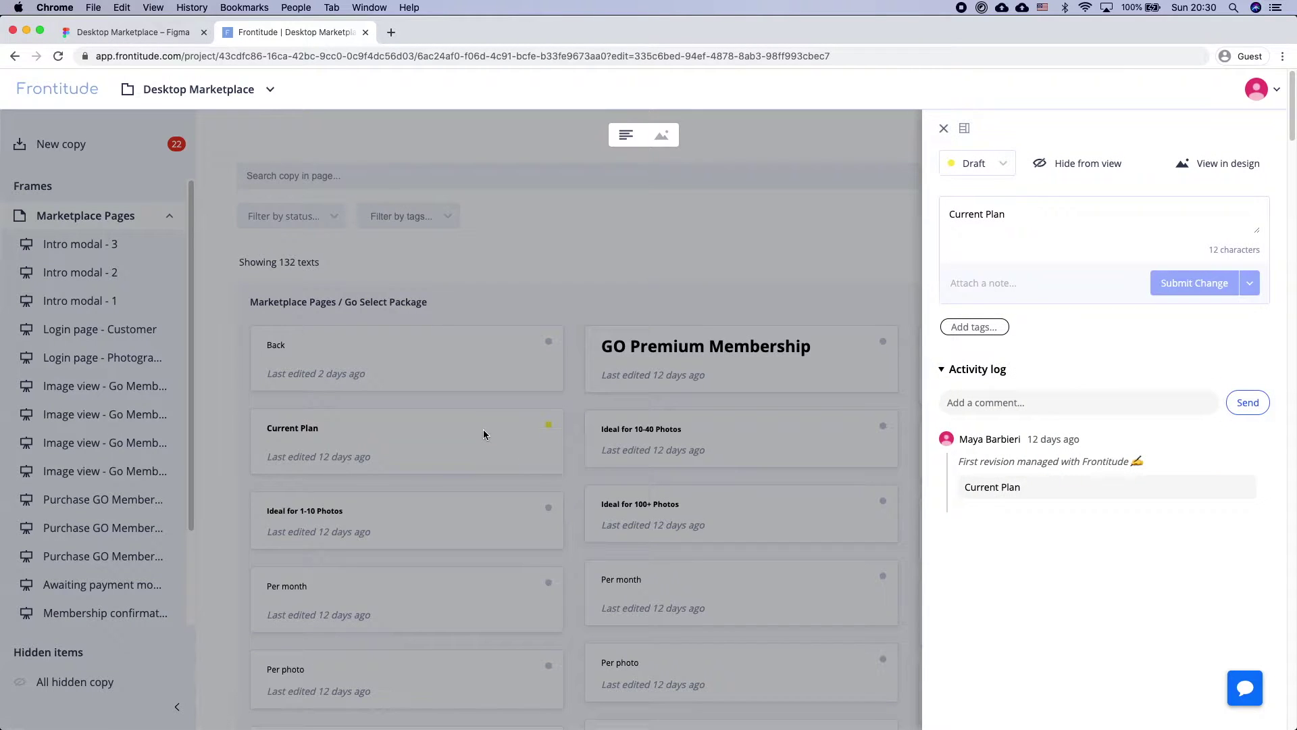
left_click(664, 137)
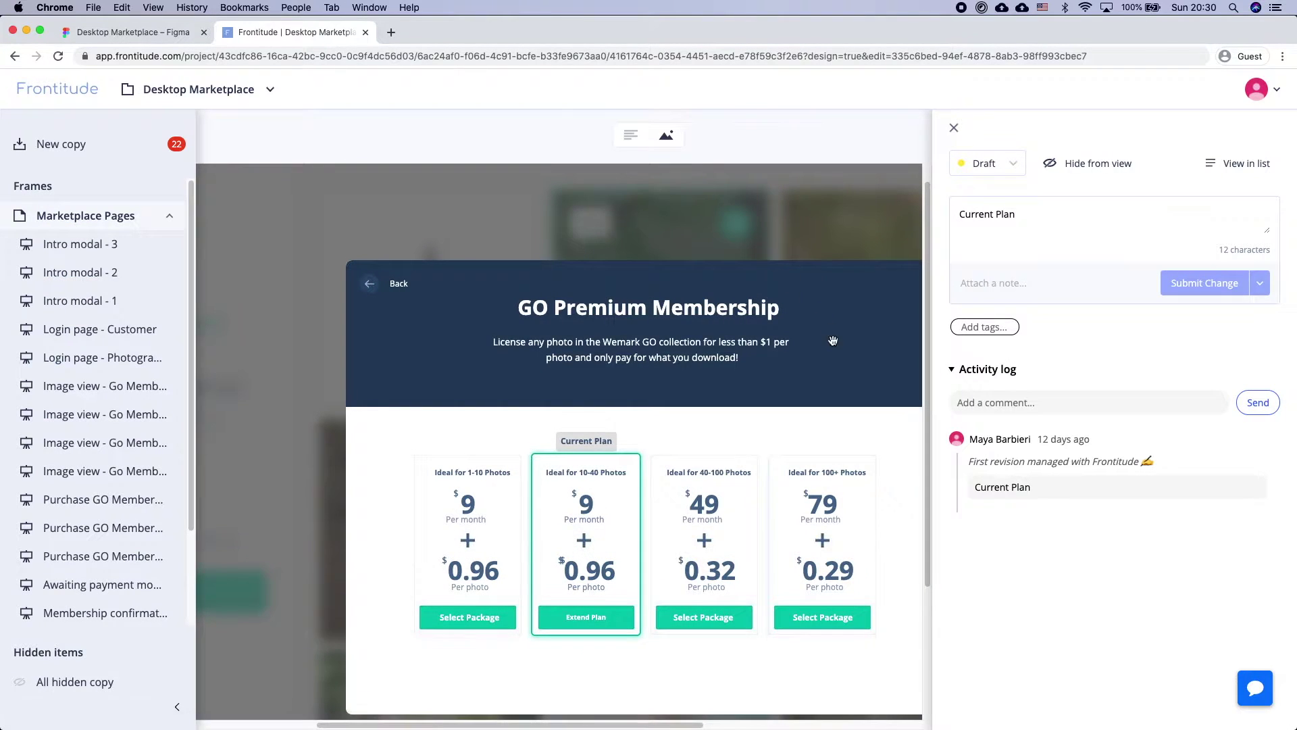
left_click_drag(840, 379, 781, 345)
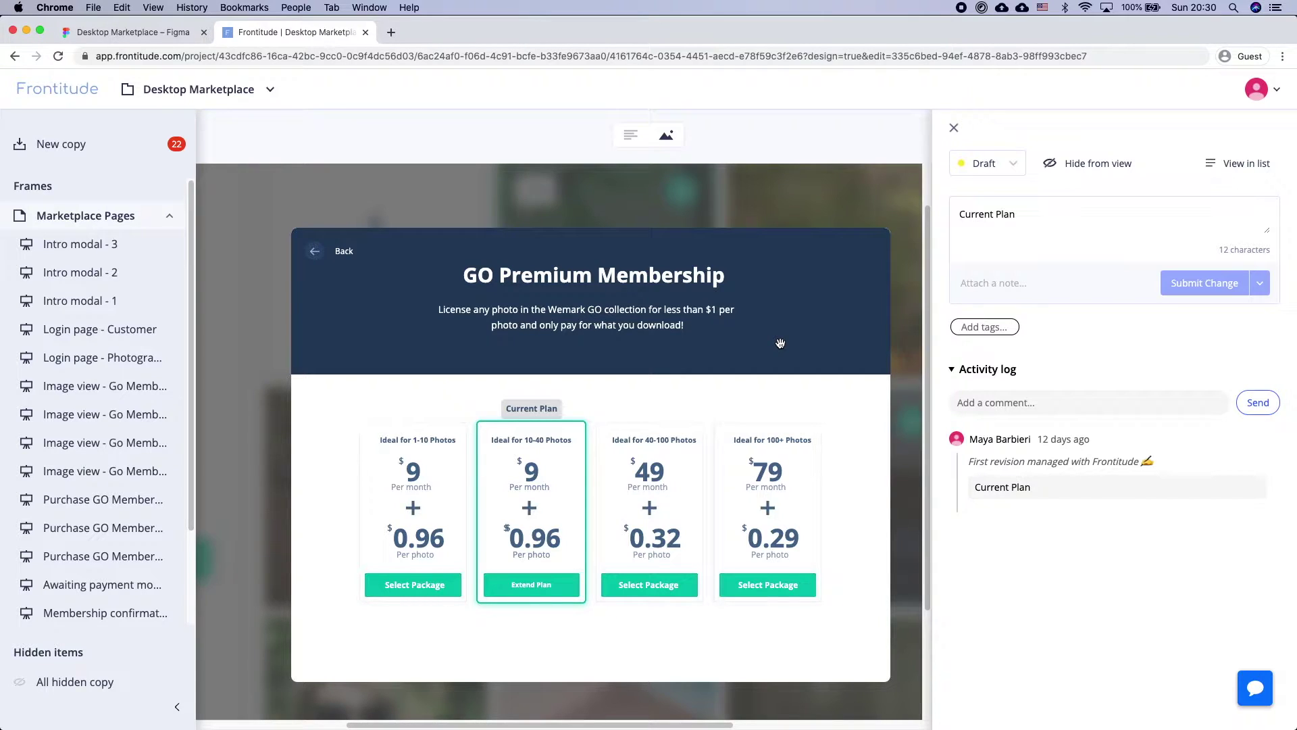
Tag the Current Plan text with Purchase Flow and Caption
left_click(967, 328)
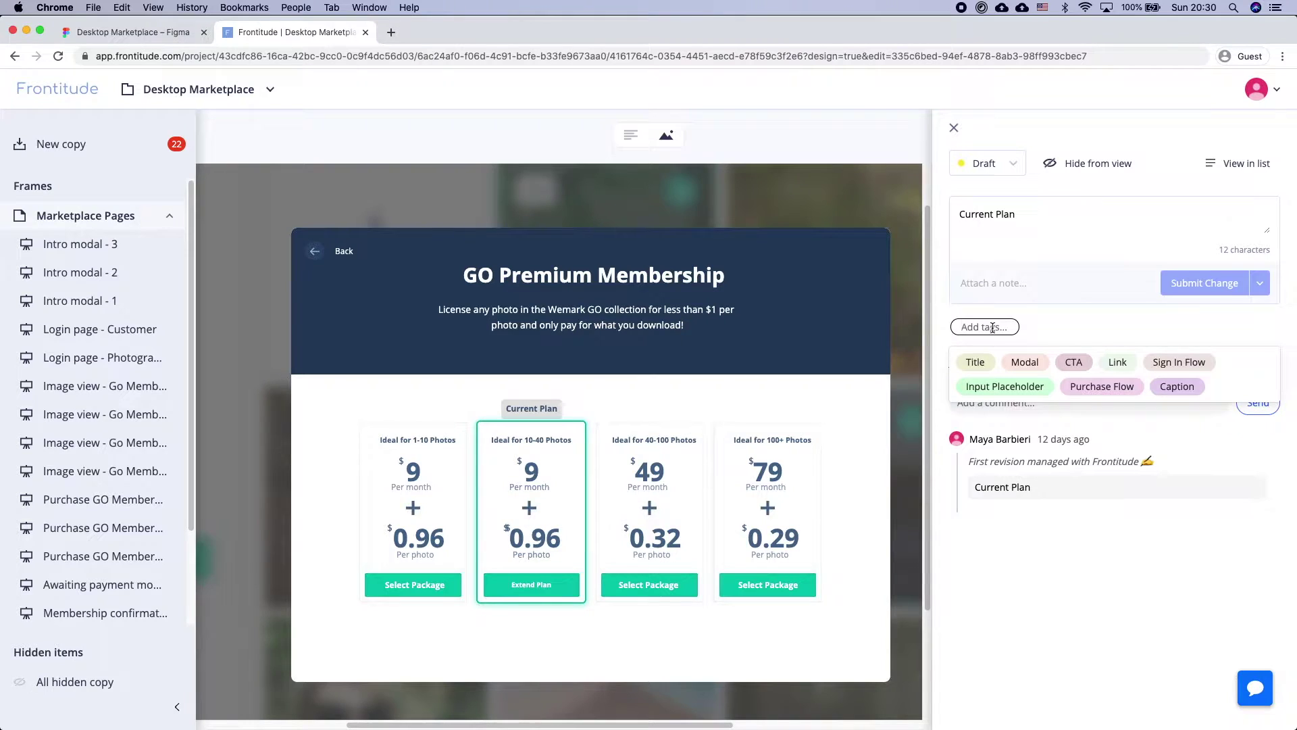
type("purch")
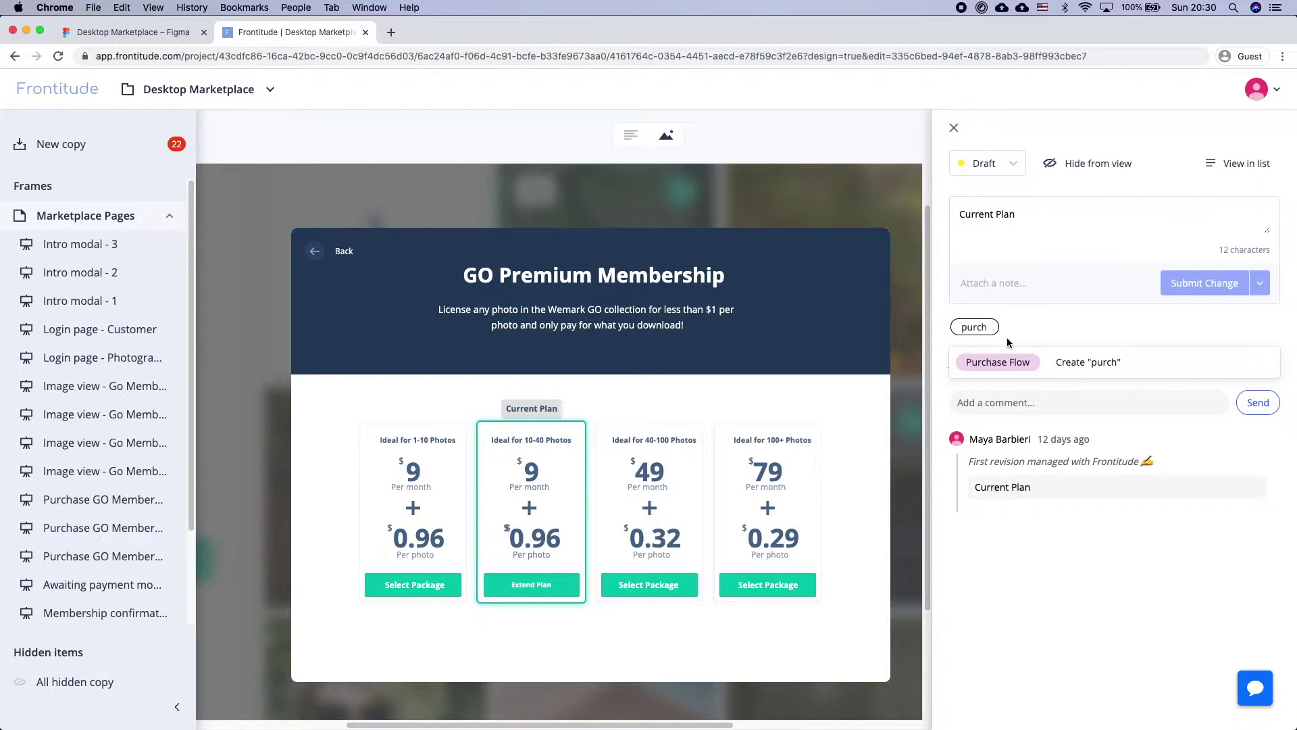
left_click(1013, 363)
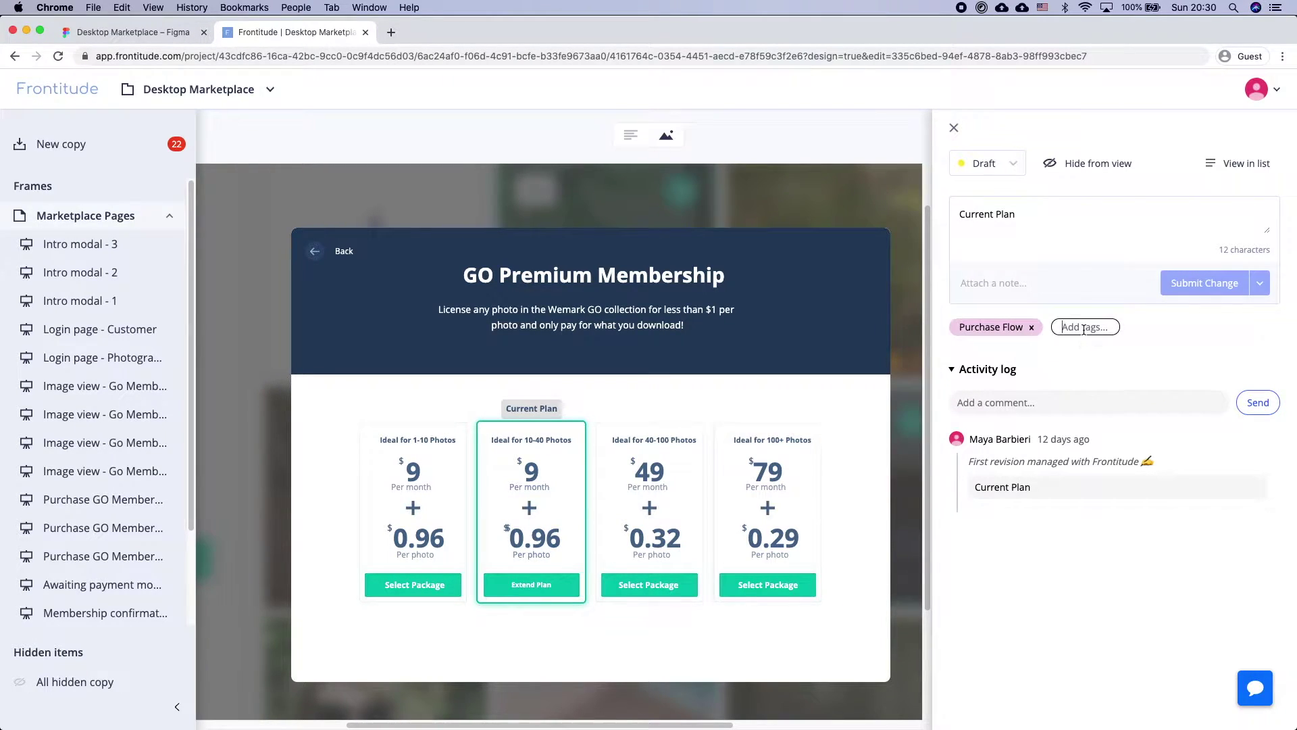
left_click(1084, 328)
left_click(1089, 383)
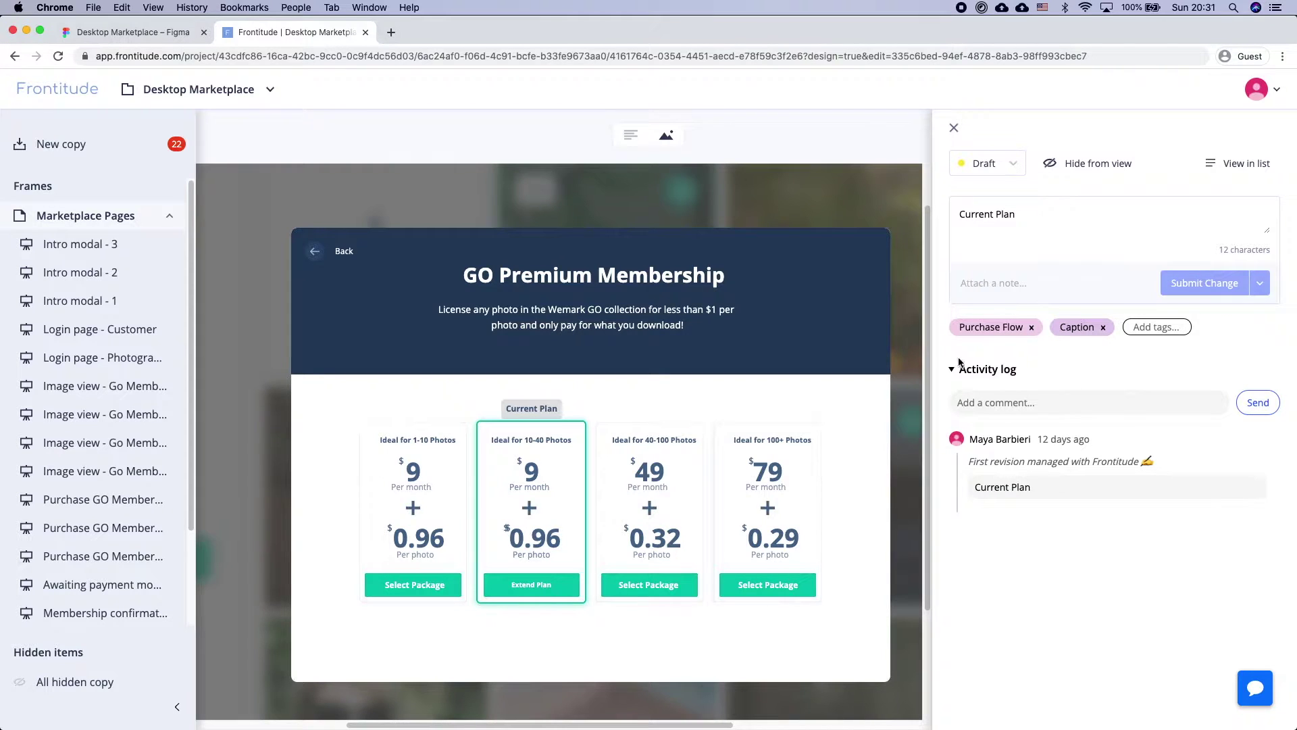
List Marketplace Pages texts filtered by the Purchase Flow tag, then return to design view
left_click(630, 139)
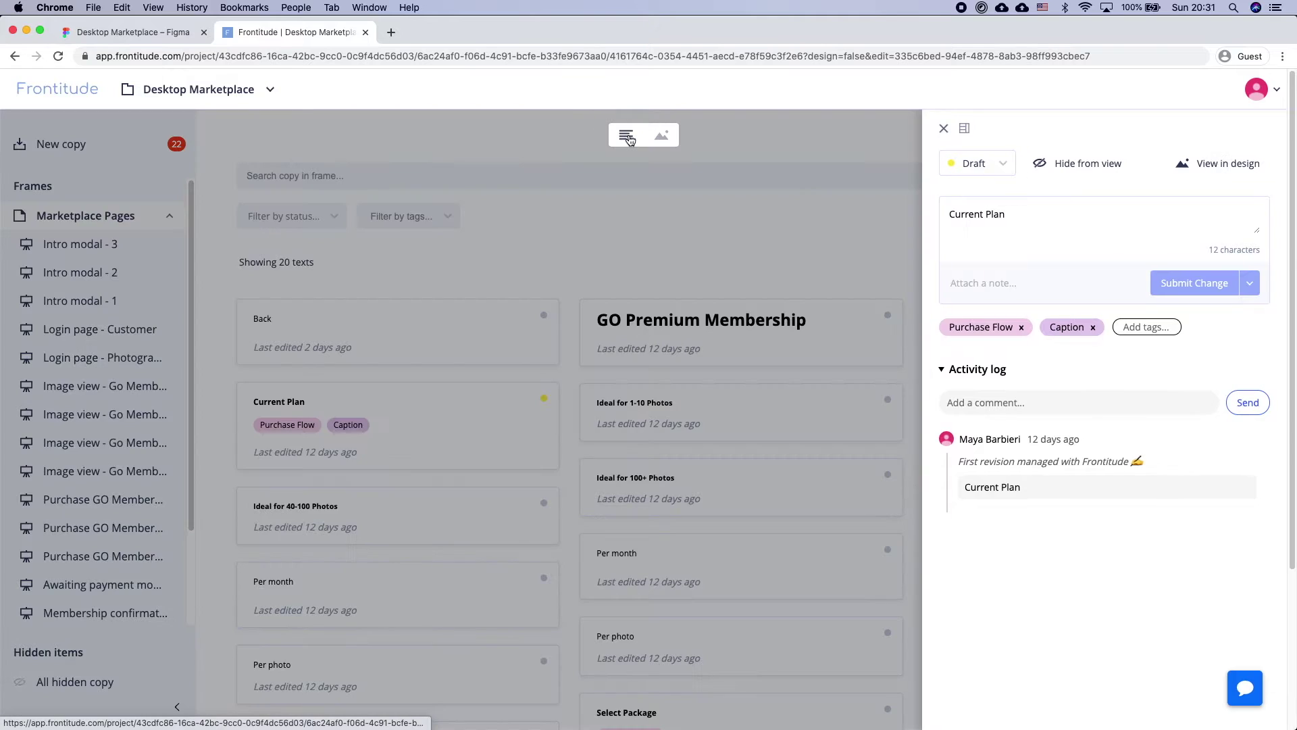
left_click(964, 128)
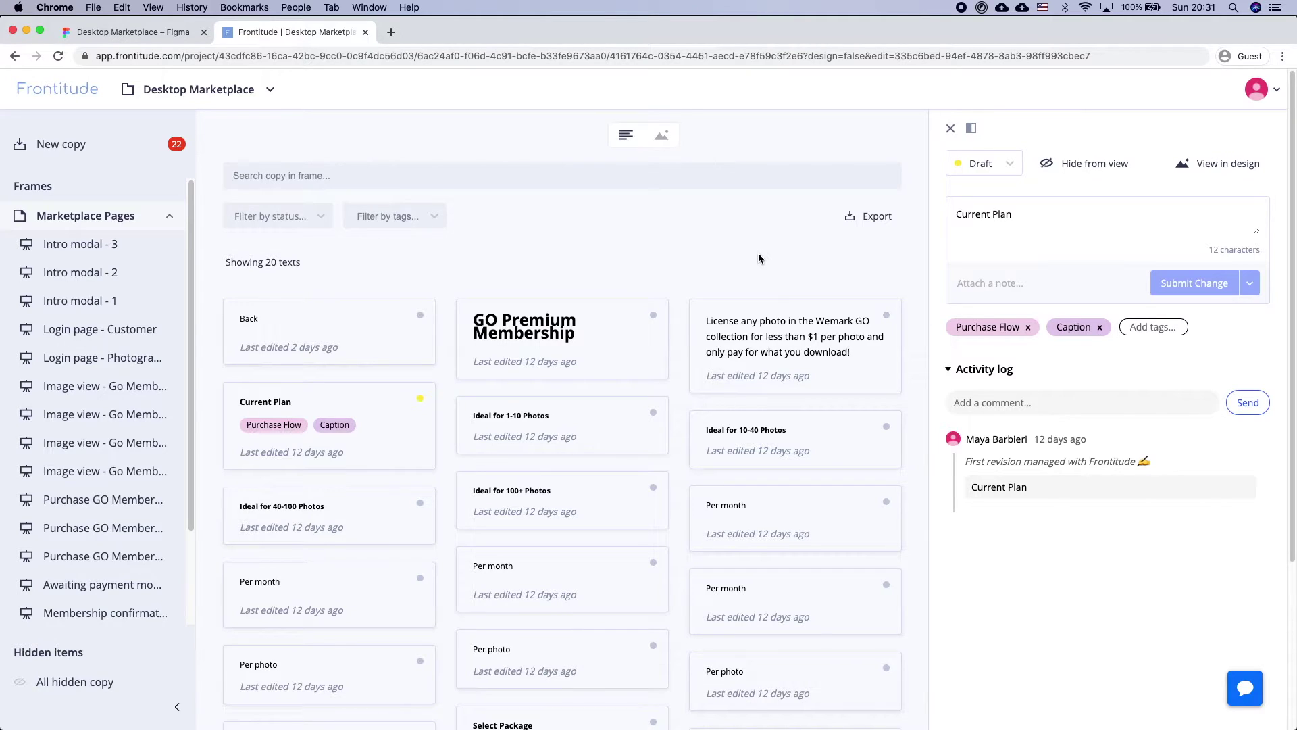
left_click(437, 223)
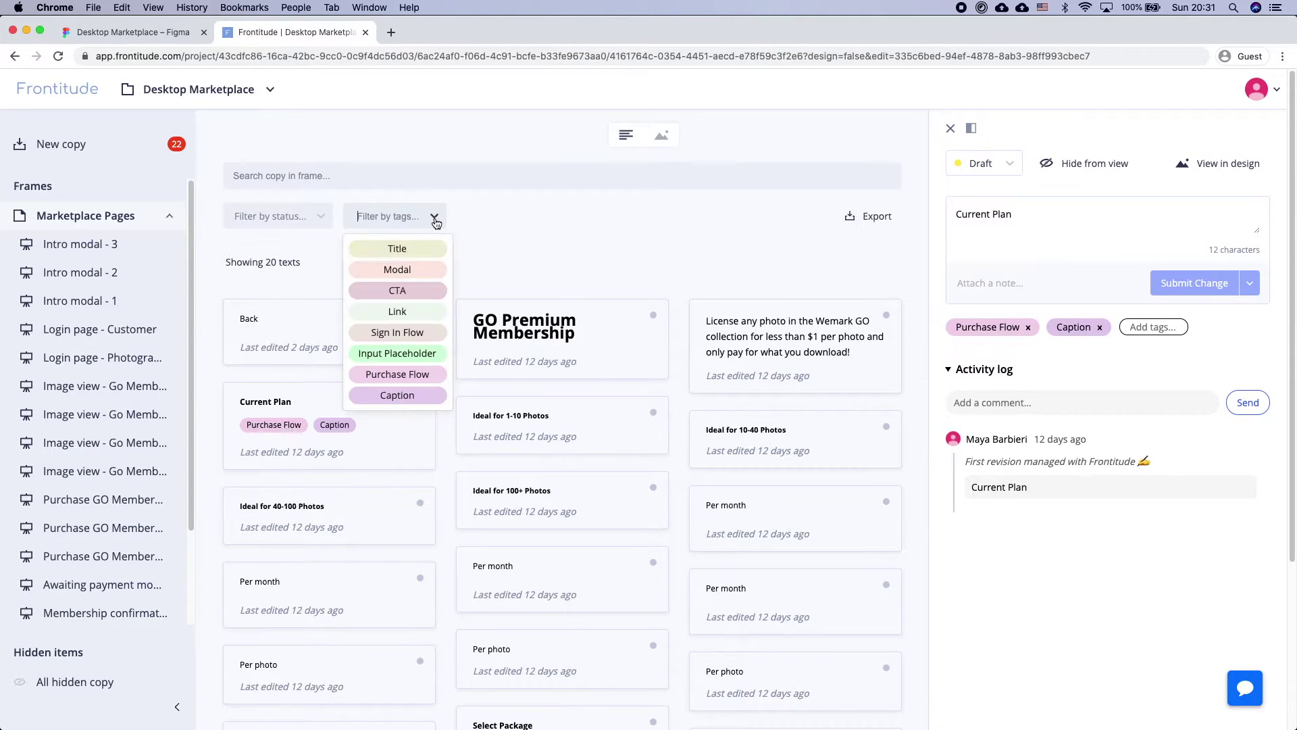
left_click(437, 377)
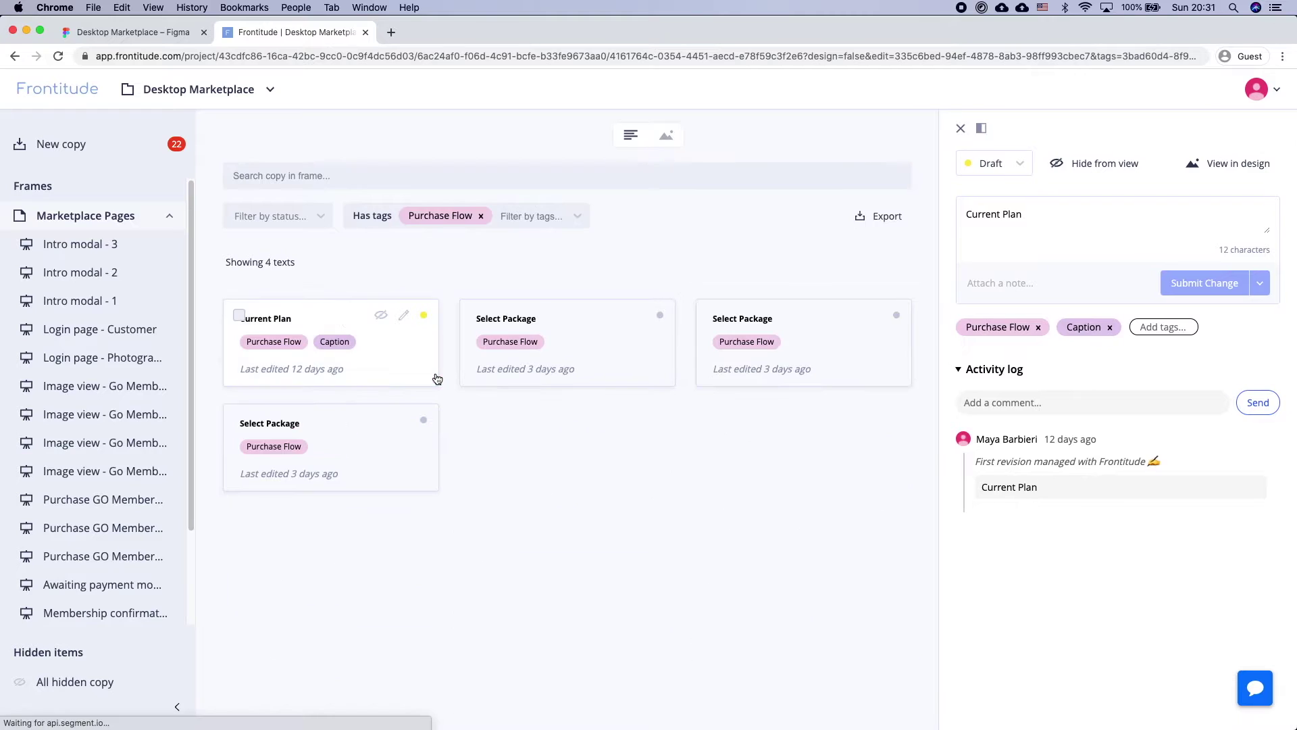
left_click(139, 223)
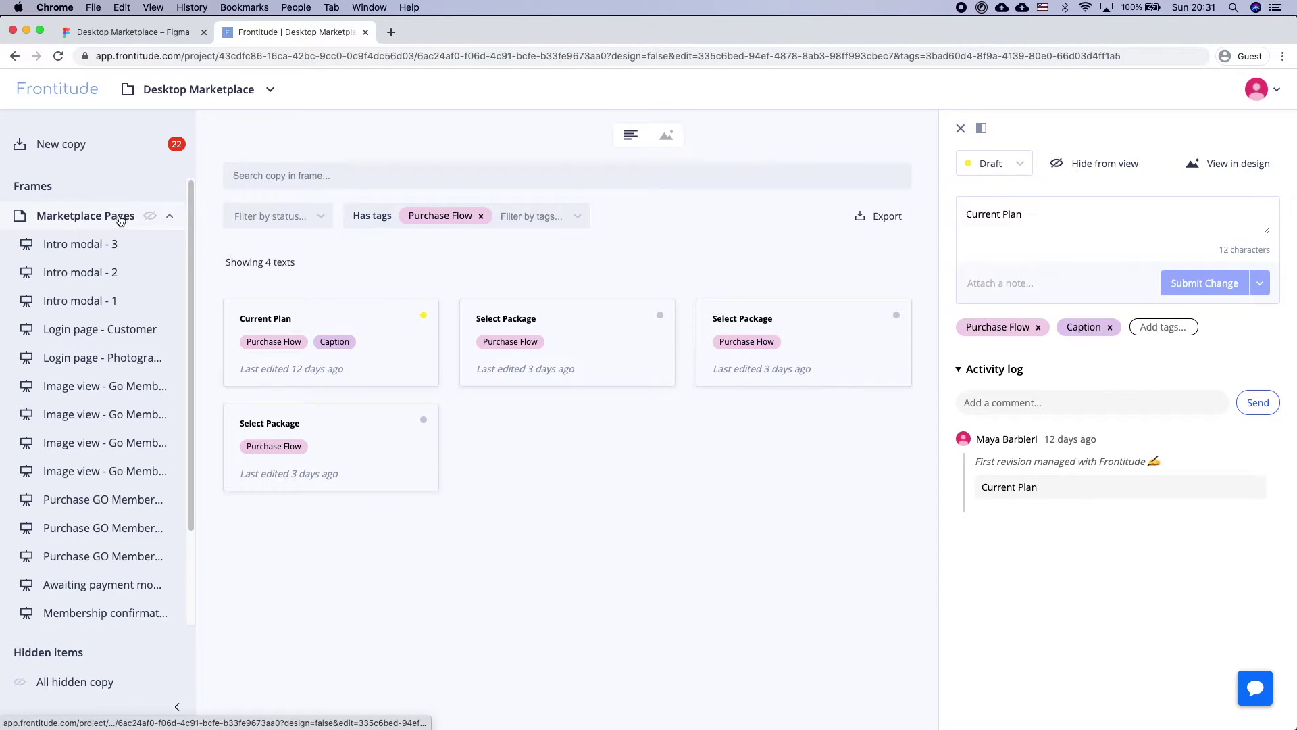
scroll(780, 348, "down", 5)
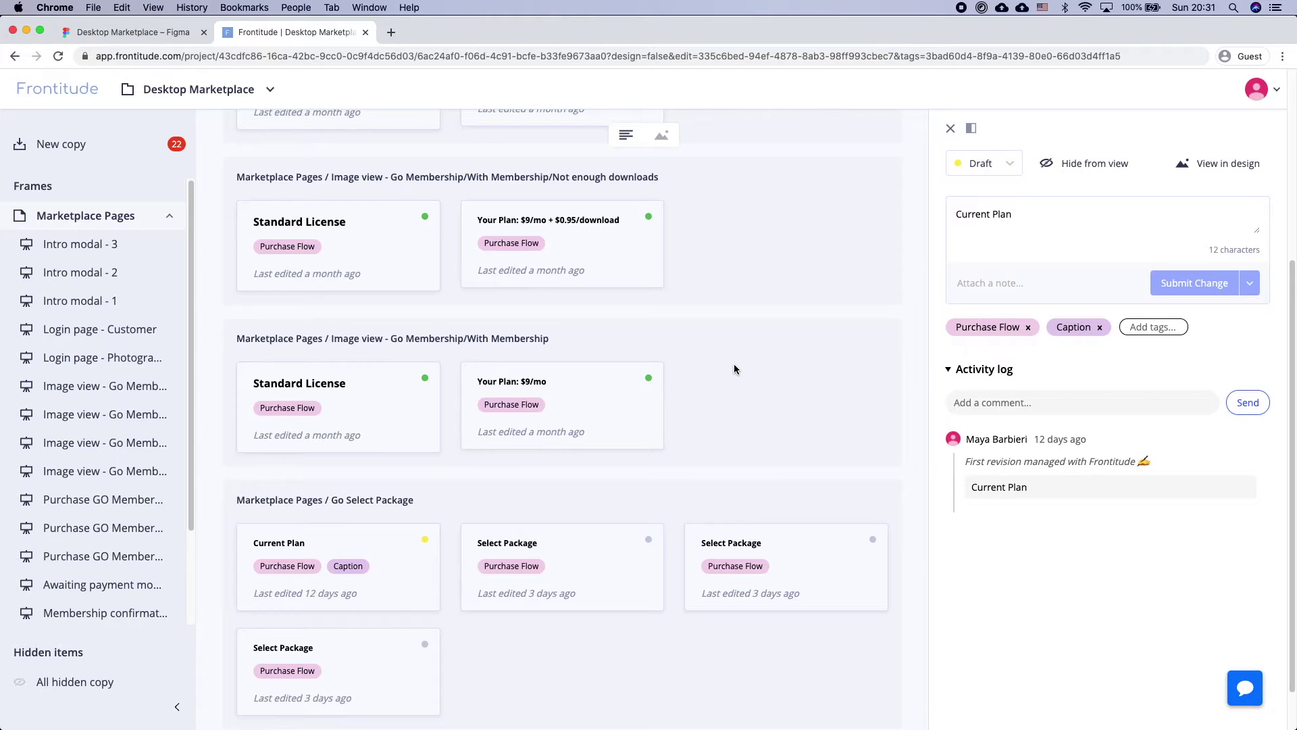
left_click(669, 140)
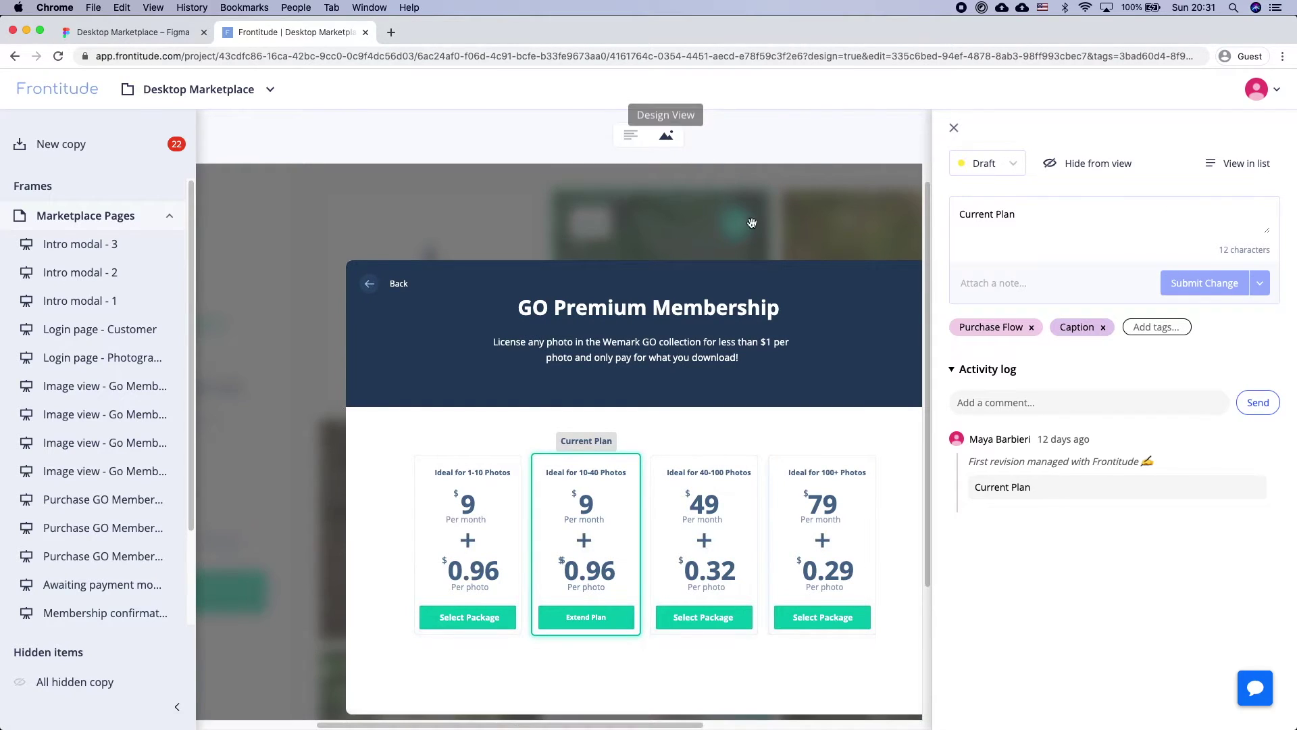
Change the label text from Current Plan to Your Plan
scroll(737, 272, "right", 2)
scroll(737, 272, "right", 2)
scroll(737, 272, "down", 1)
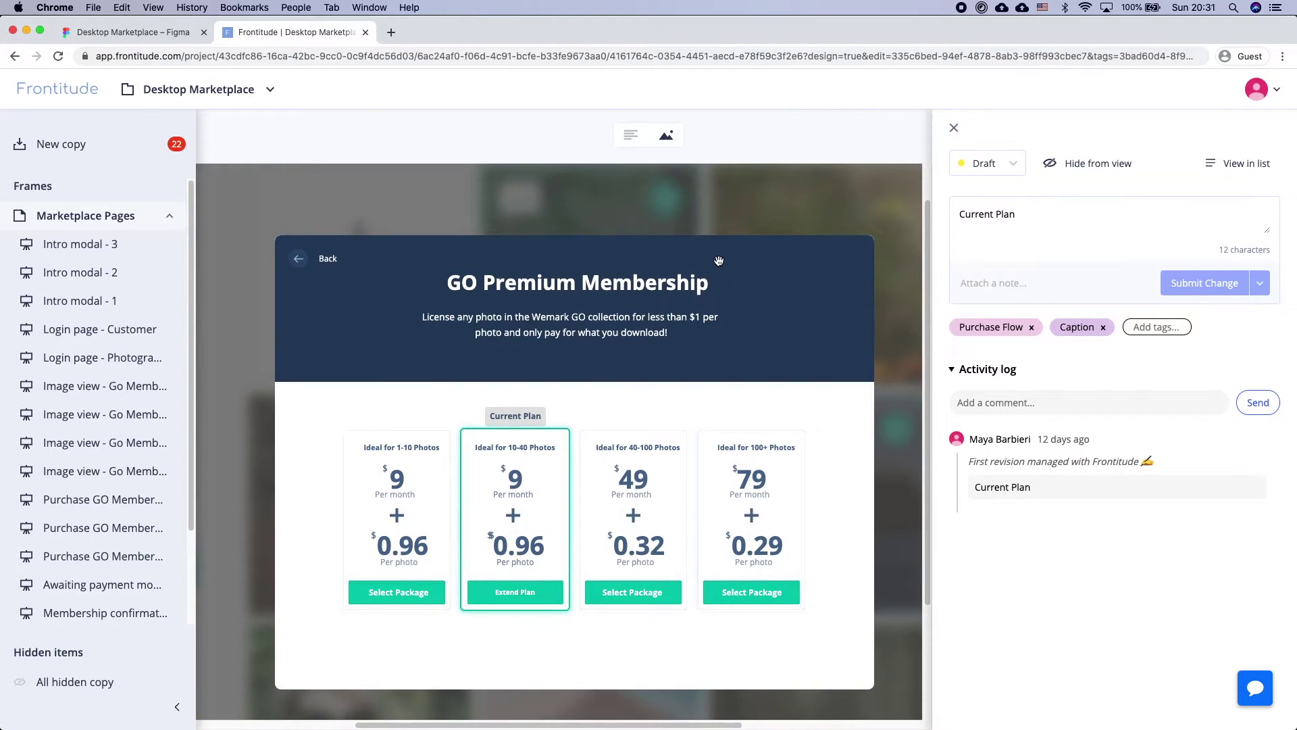
double_click(971, 213)
type("Your")
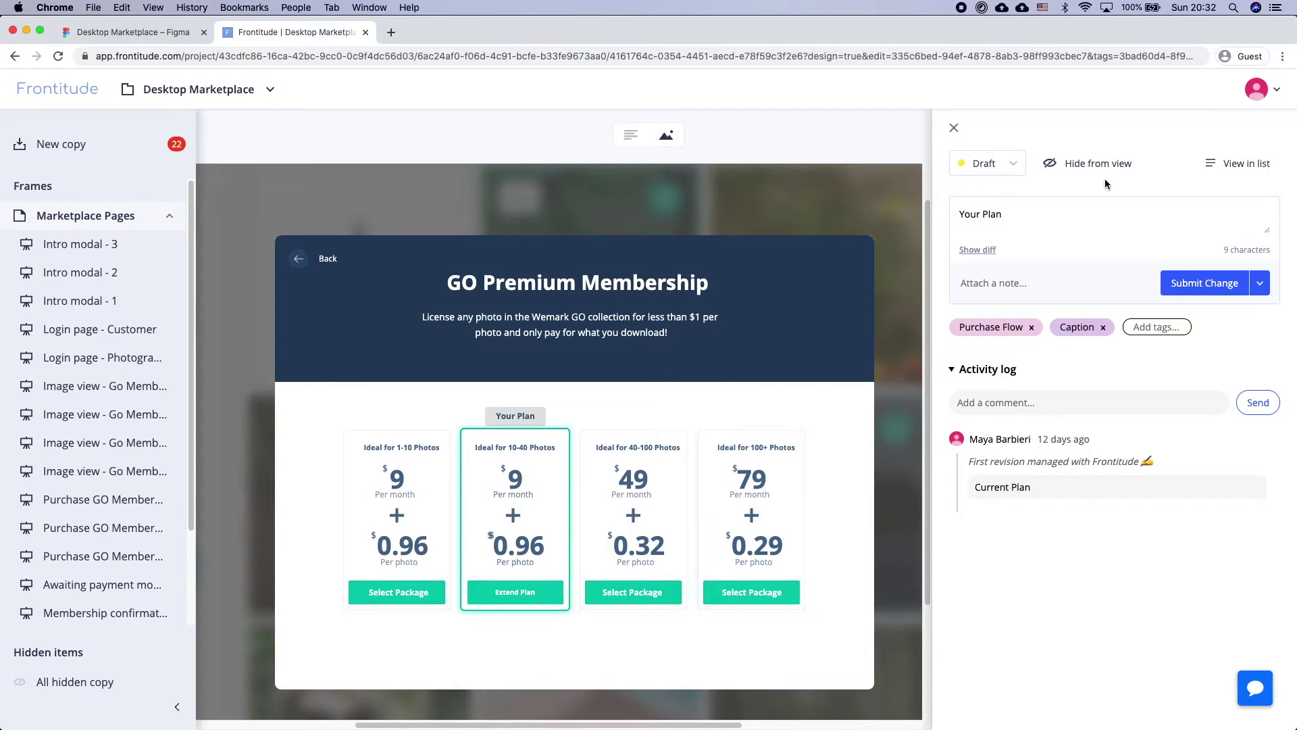
Set the label's status to Review, submit the change, and check its diff
left_click(1013, 166)
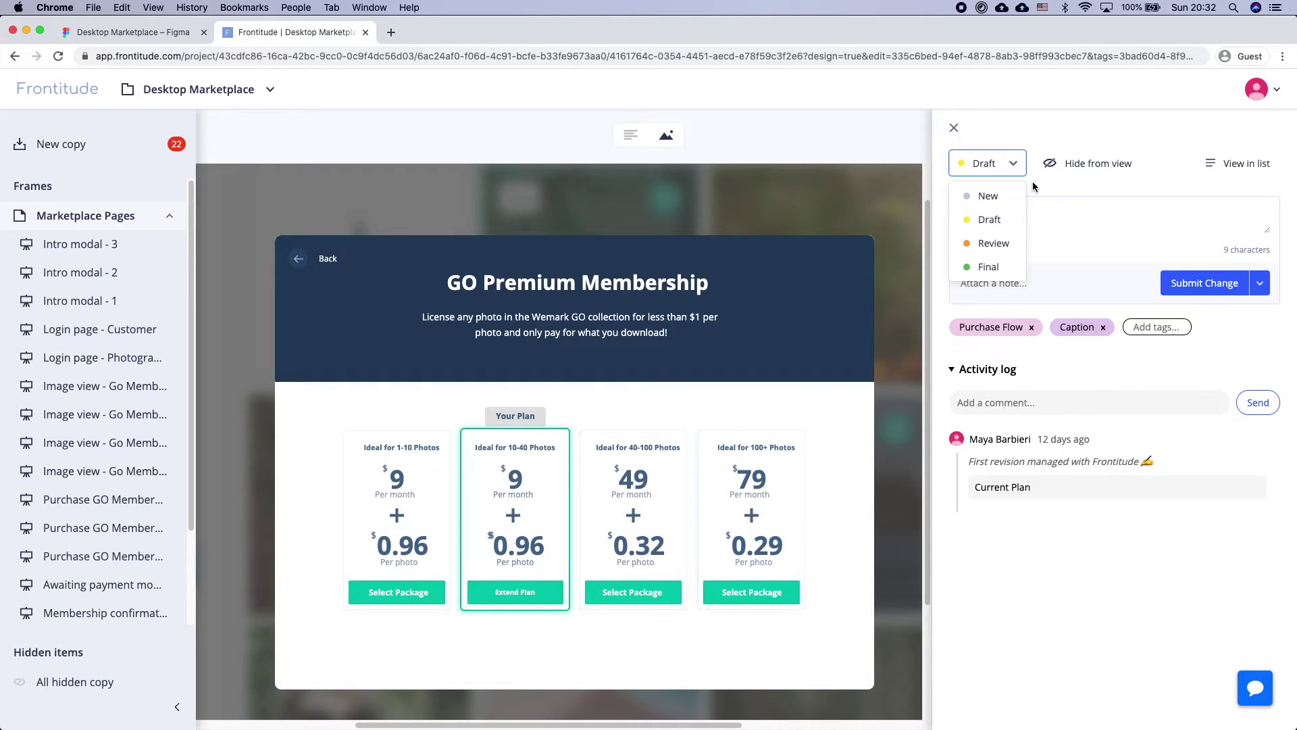
left_click(1006, 244)
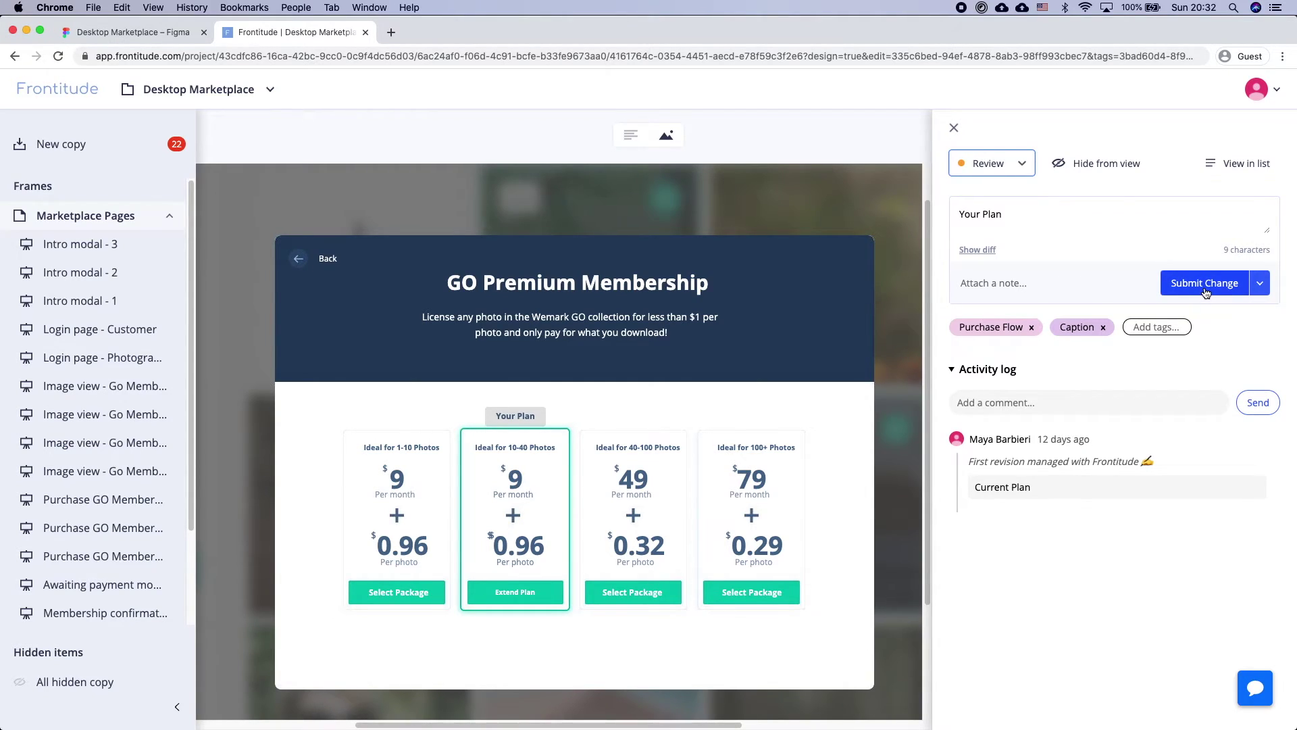
left_click(1206, 292)
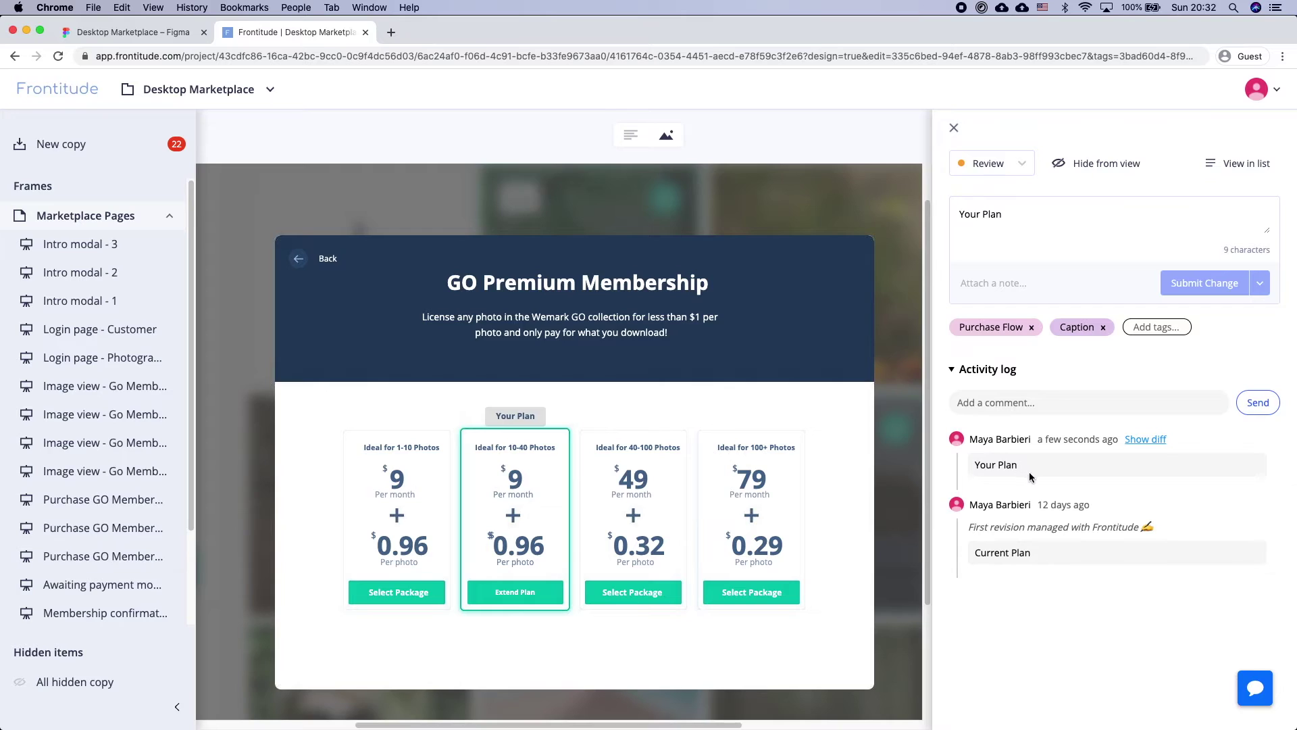
left_click(1130, 442)
left_click(1143, 442)
Pull the Your Plan revision from Frontitude into the Figma design and jump to it
left_click(153, 35)
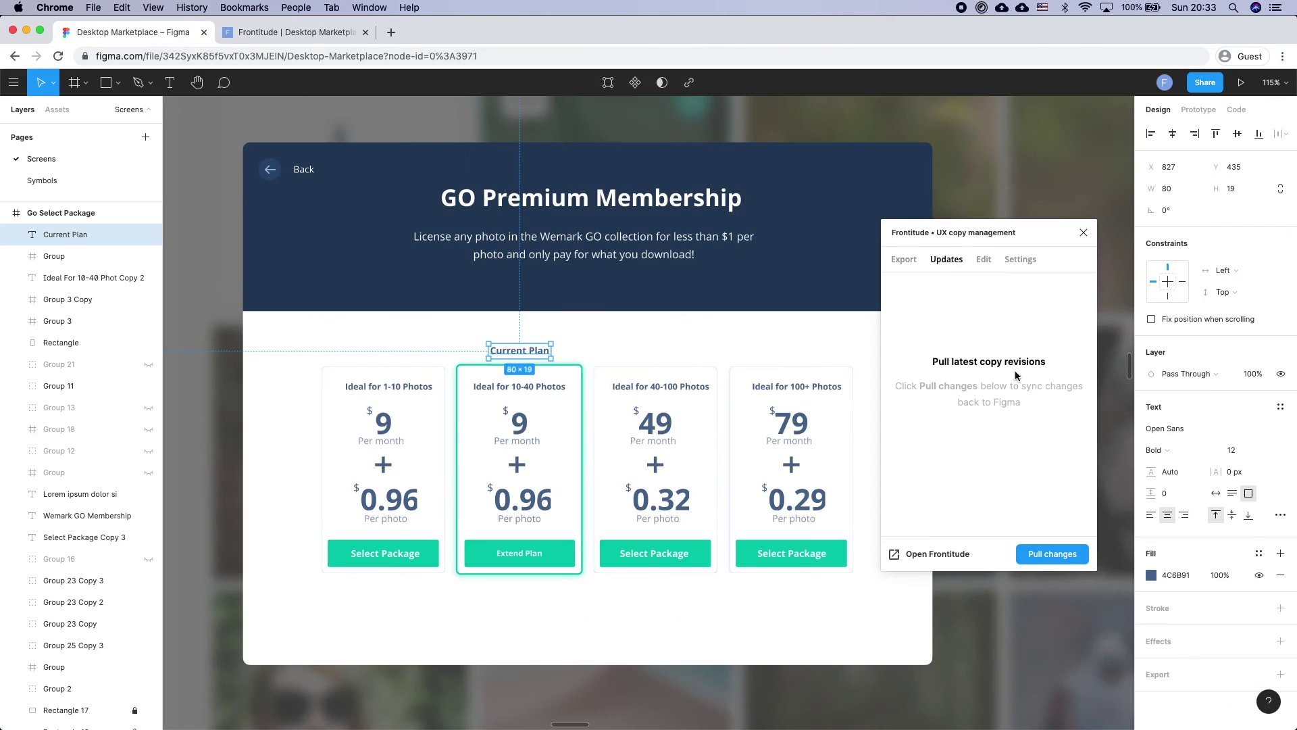
left_click(1038, 558)
left_click(1038, 558)
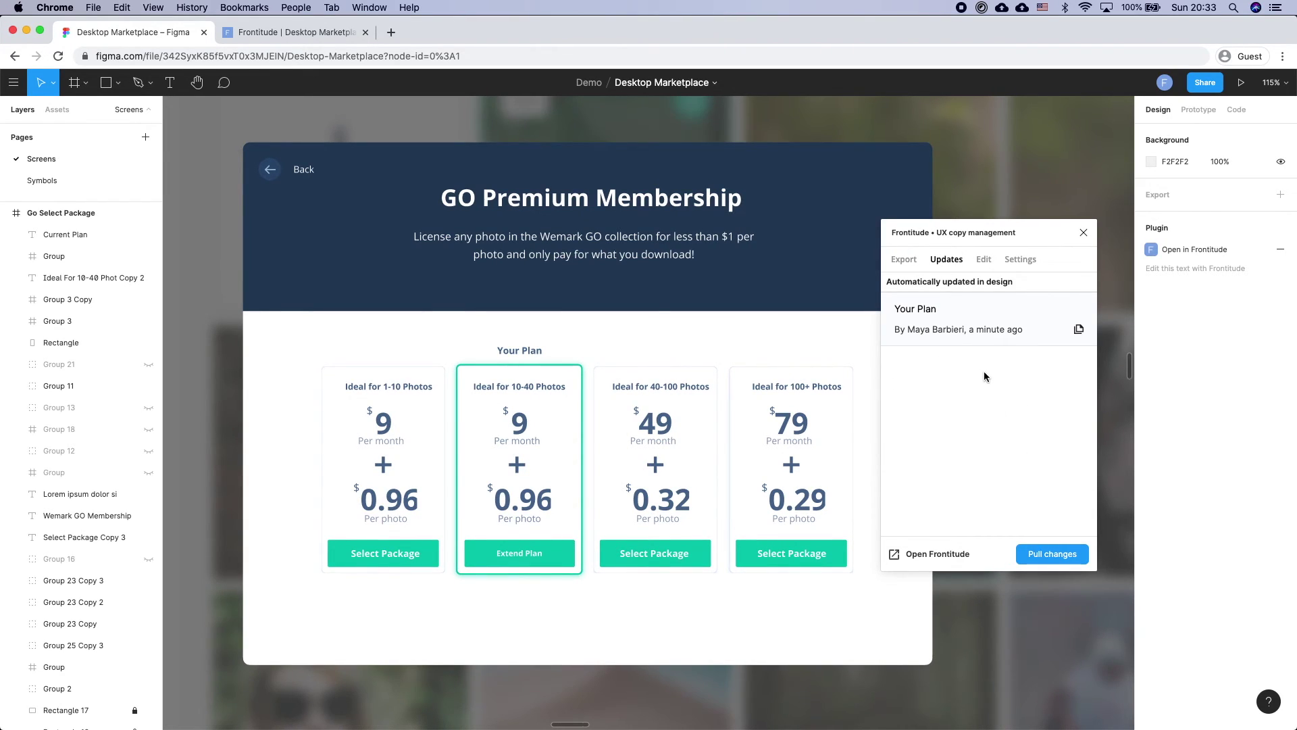
left_click(960, 318)
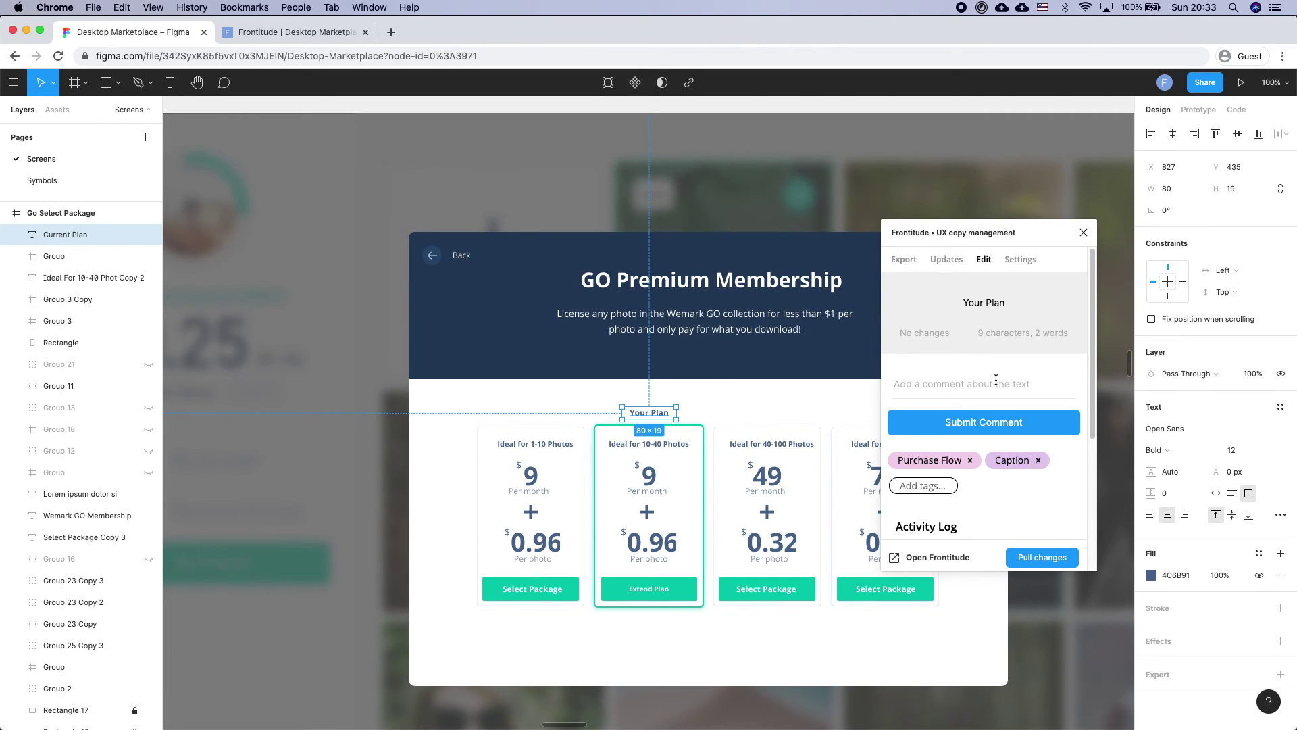
Toggle the revision diff for Your Plan in the plugin's Activity Log
scroll(1020, 488, "down", 4)
scroll(1020, 488, "down", 3)
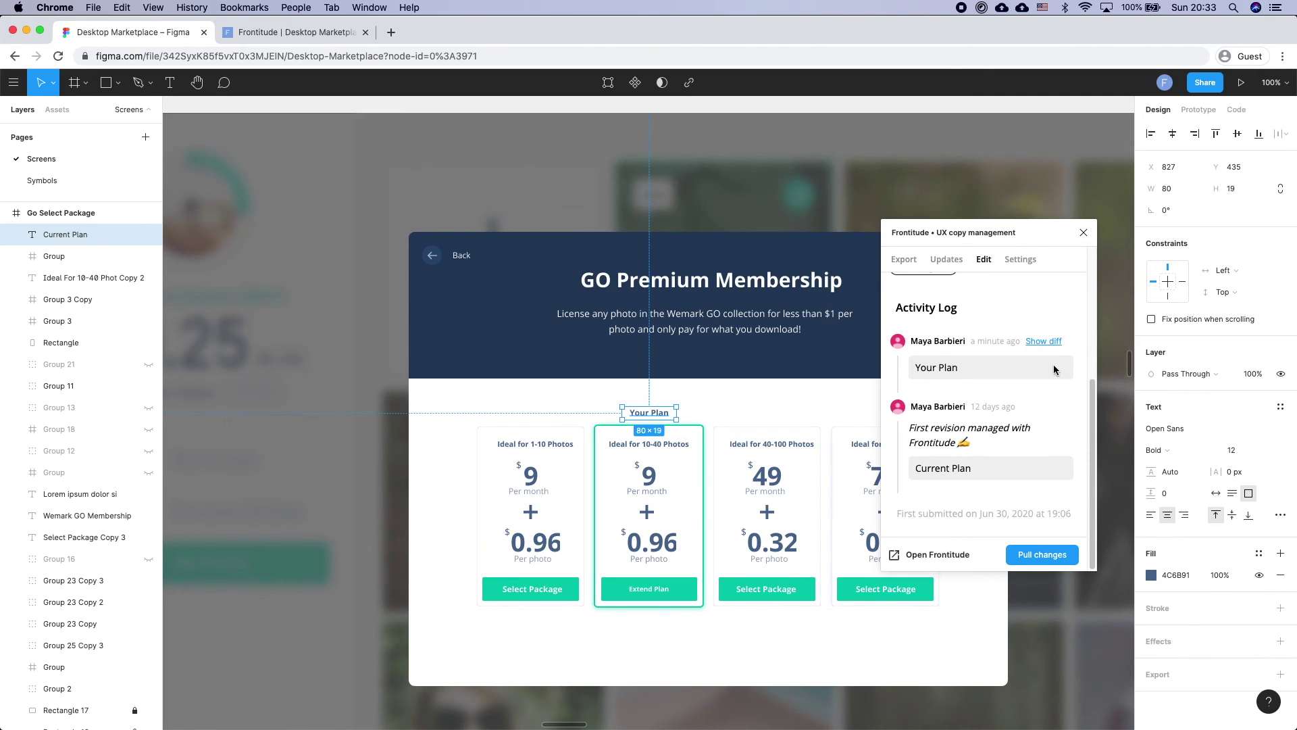
left_click(1047, 343)
left_click(1048, 343)
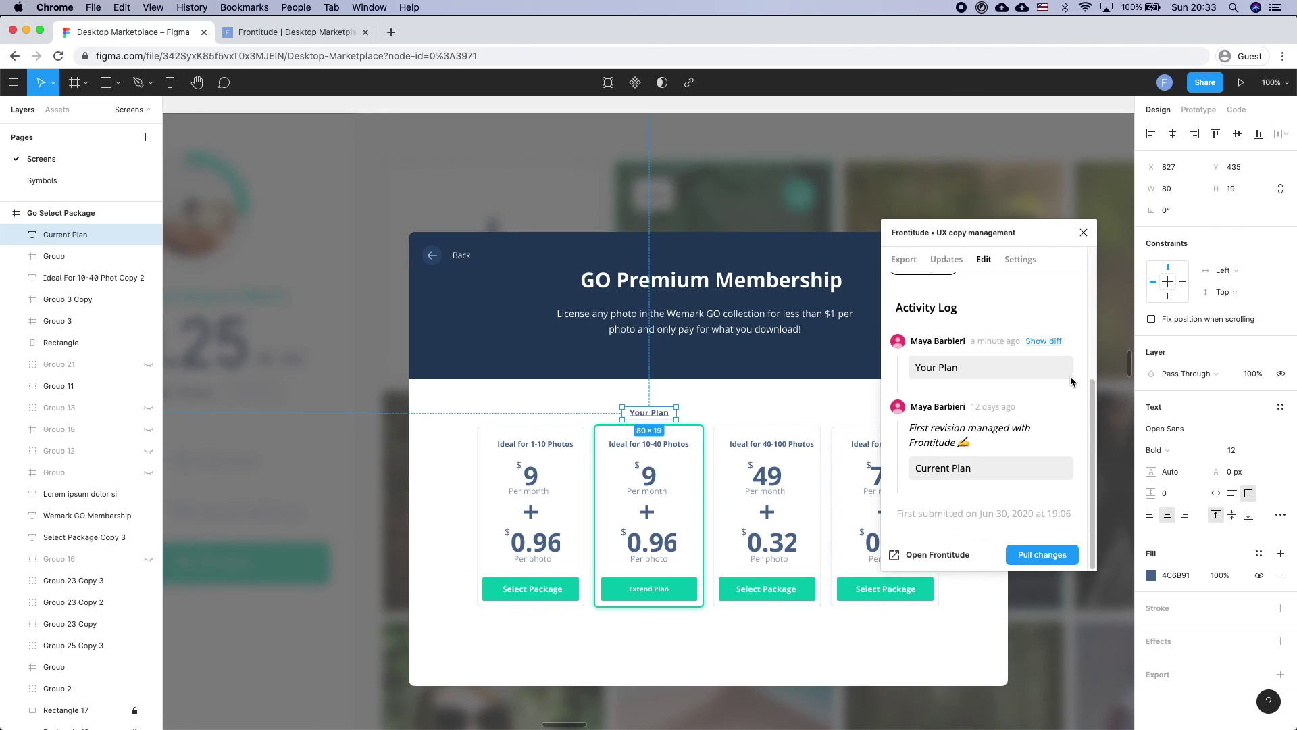